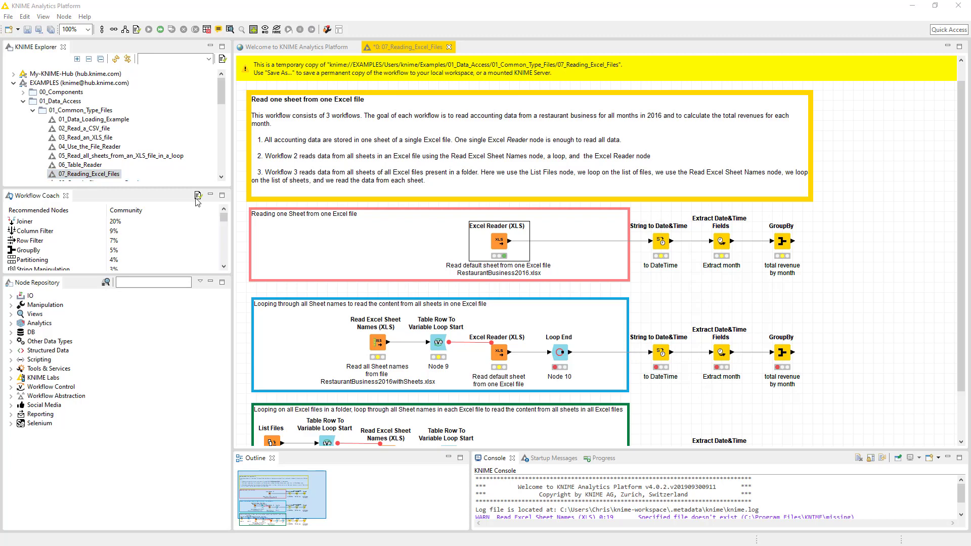
# Scroll the canvas down until the third workflow, the List Files loop, is fully visible.
pyautogui.click(363, 224)
pyautogui.scroll(-1, 513, 267)
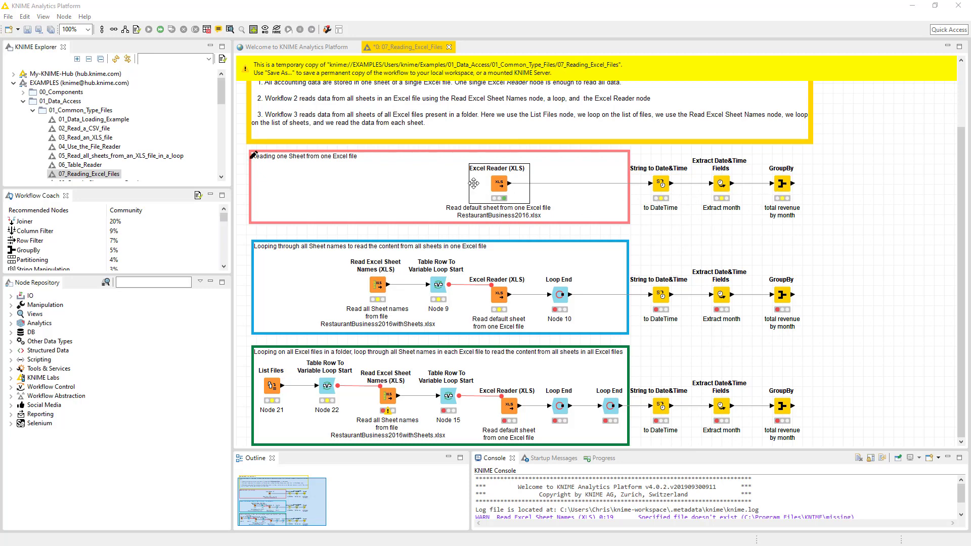
pyautogui.rightClick(498, 192)
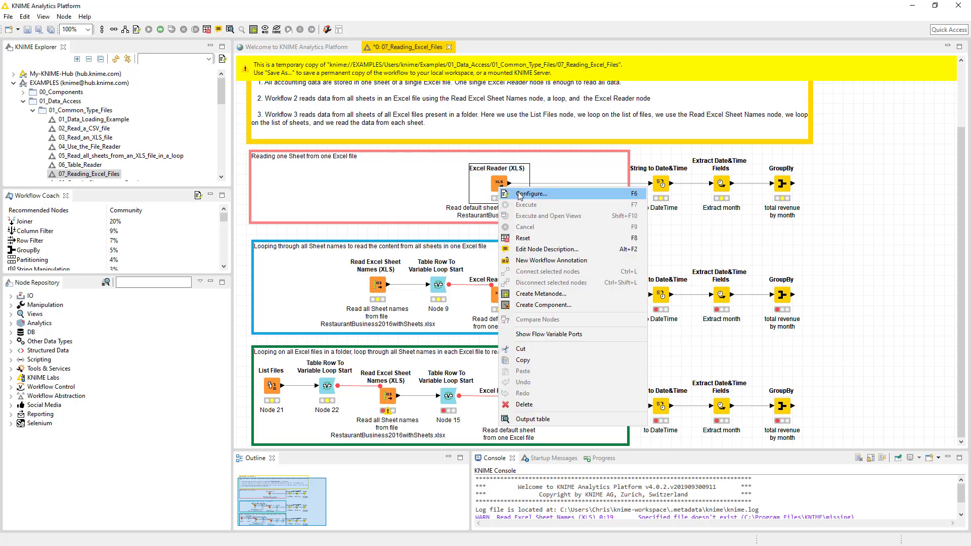
pyautogui.click(510, 195)
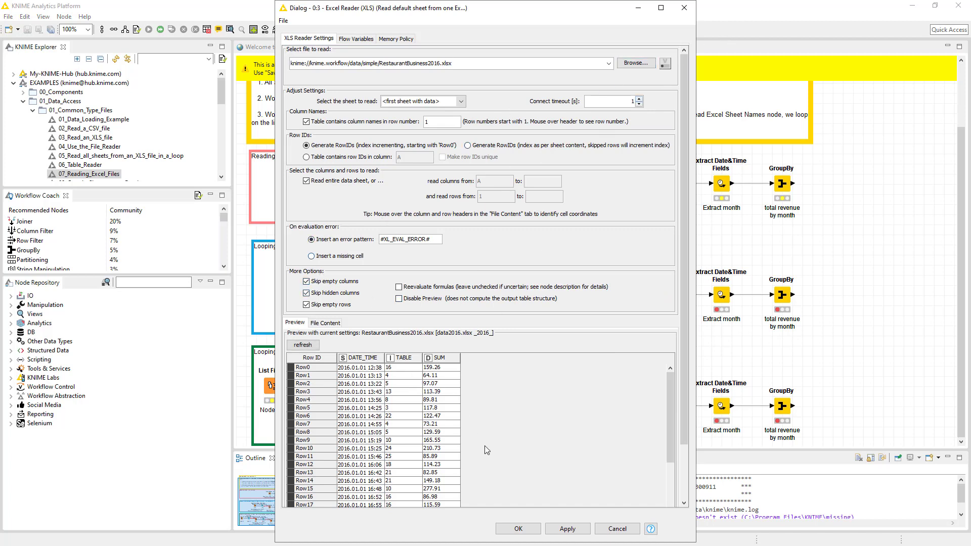
pyautogui.click(518, 529)
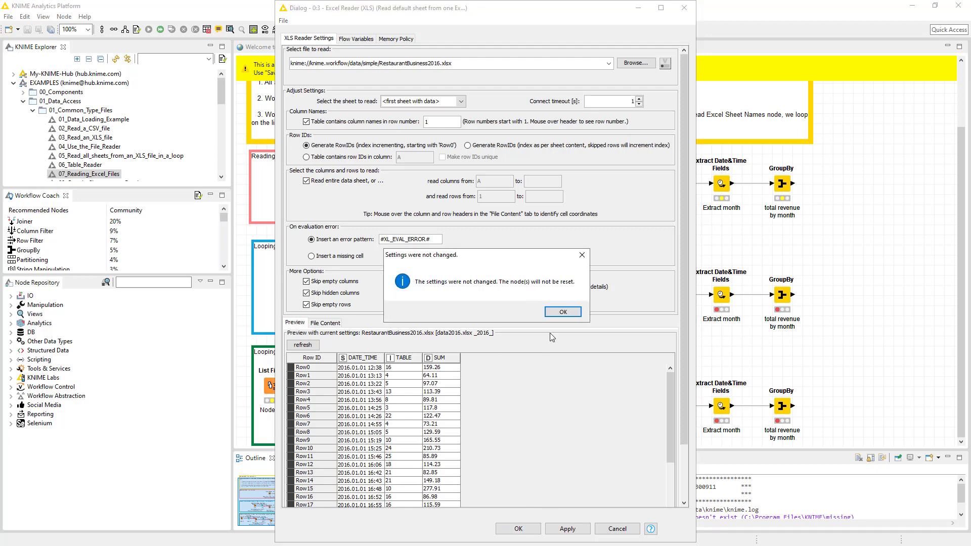
pyautogui.click(563, 310)
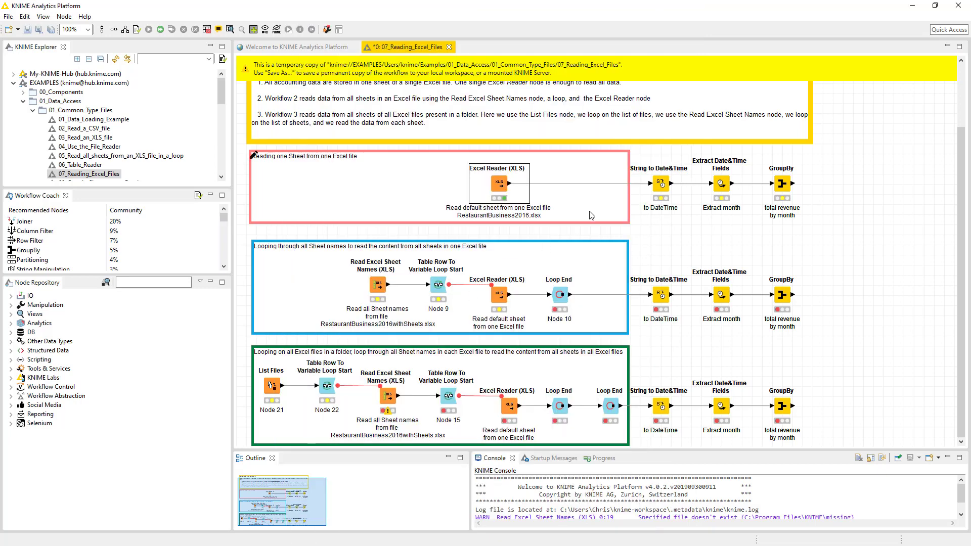
pyautogui.rightClick(500, 183)
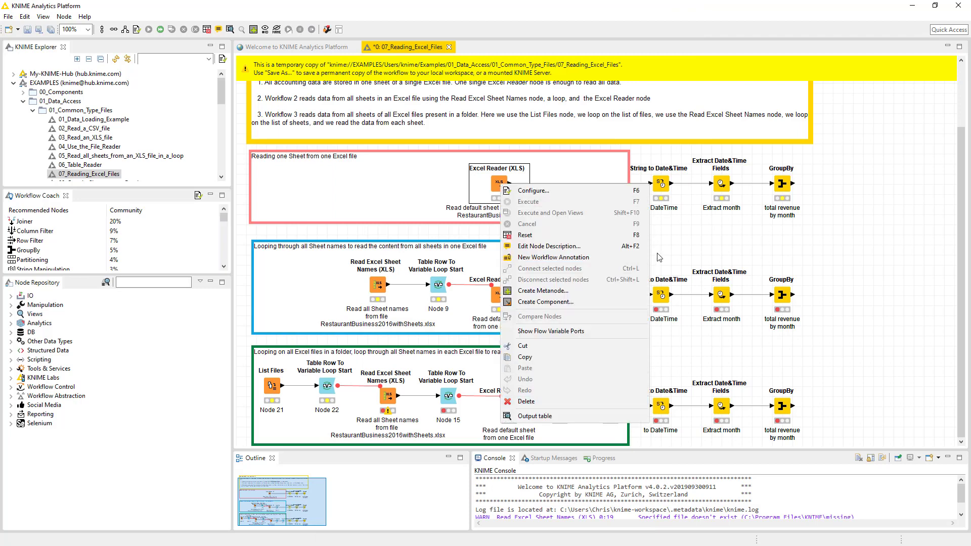
pyautogui.click(675, 193)
pyautogui.rightClick(501, 188)
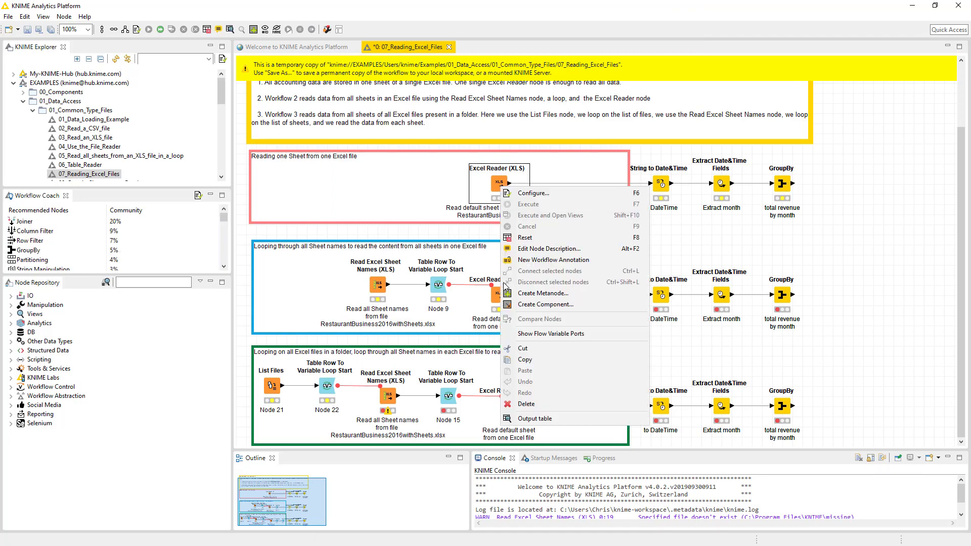
pyautogui.click(536, 416)
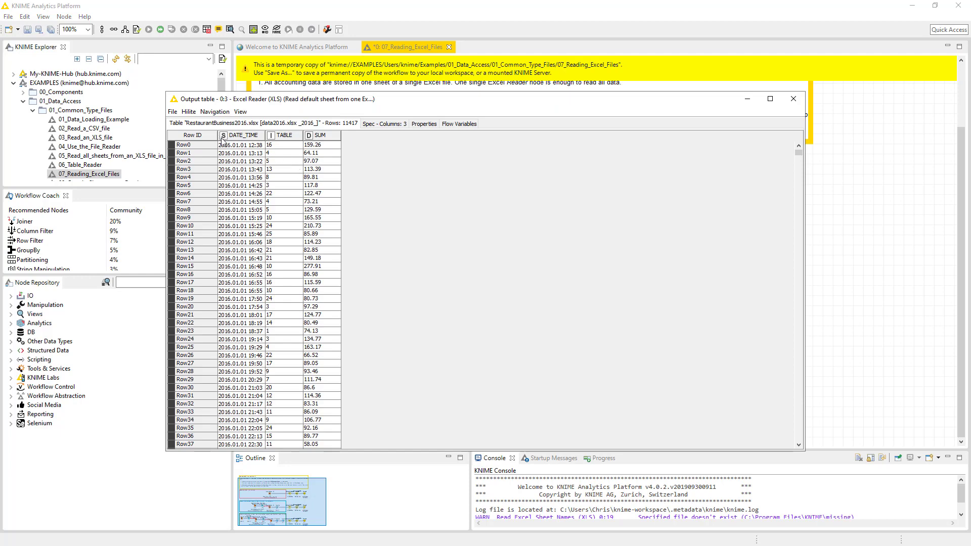
# Execute String to Date&Time and check its table of converted date-times.
pyautogui.click(793, 100)
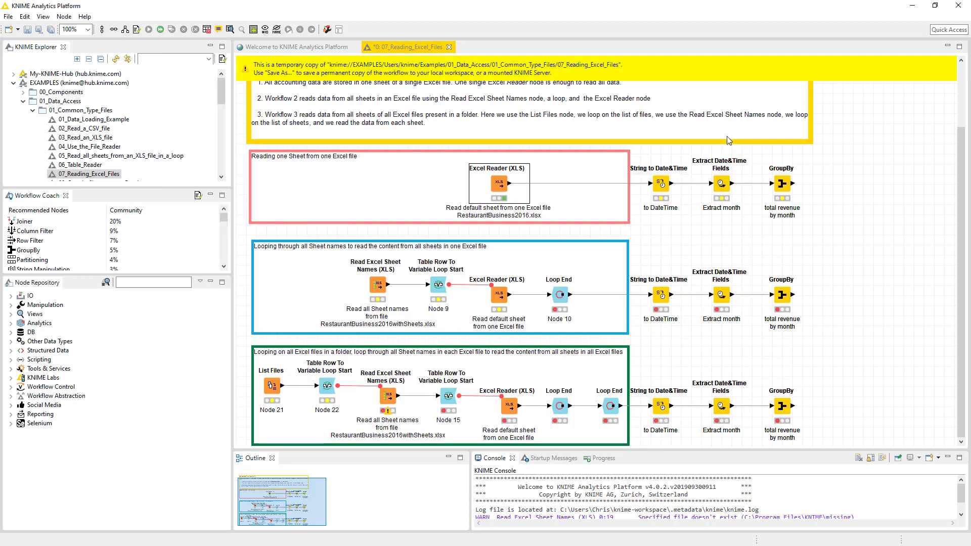
pyautogui.rightClick(665, 175)
pyautogui.click(680, 192)
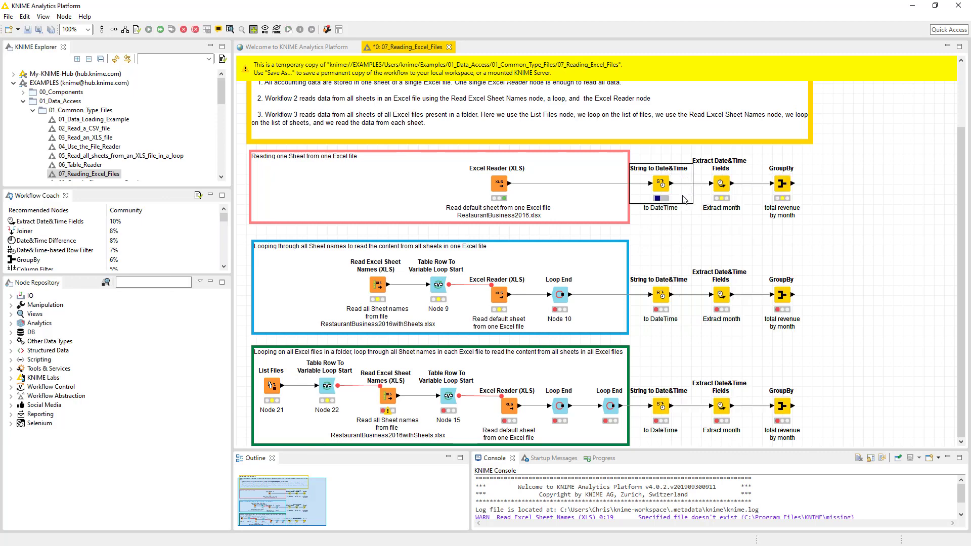
pyautogui.rightClick(659, 188)
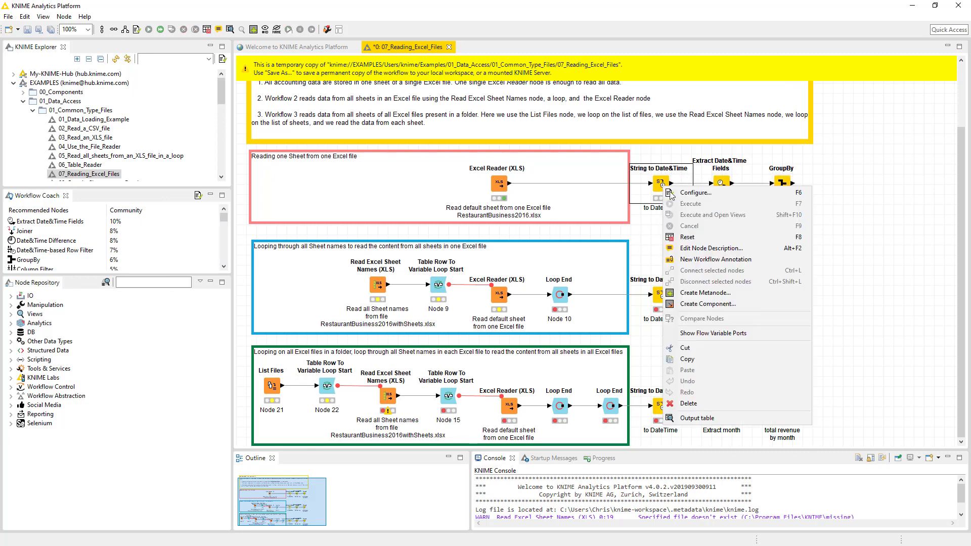
pyautogui.click(693, 418)
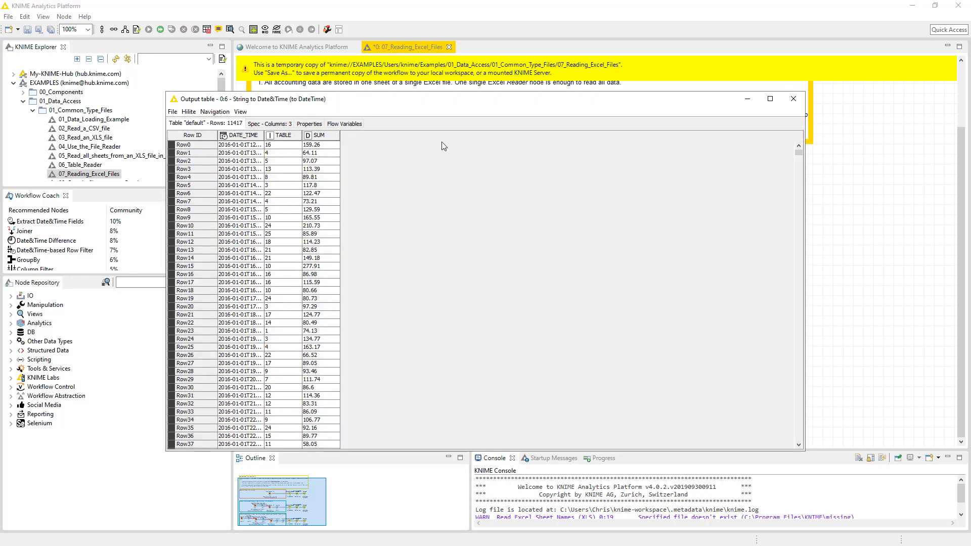
pyautogui.click(793, 99)
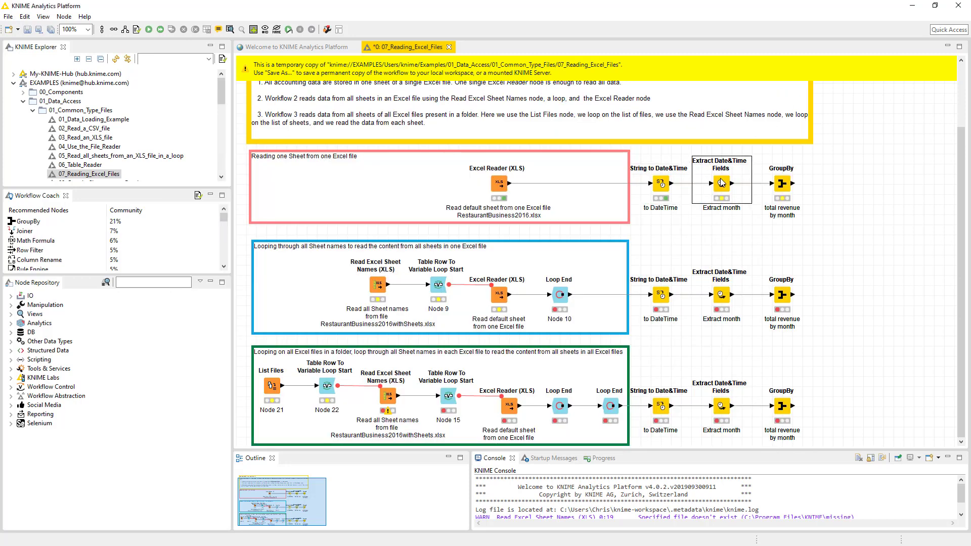
# Execute Extract Date&Time Fields, review its settings, and view the 11417-row table with Month (name).
pyautogui.rightClick(720, 178)
pyautogui.click(739, 196)
pyautogui.rightClick(721, 184)
pyautogui.click(741, 191)
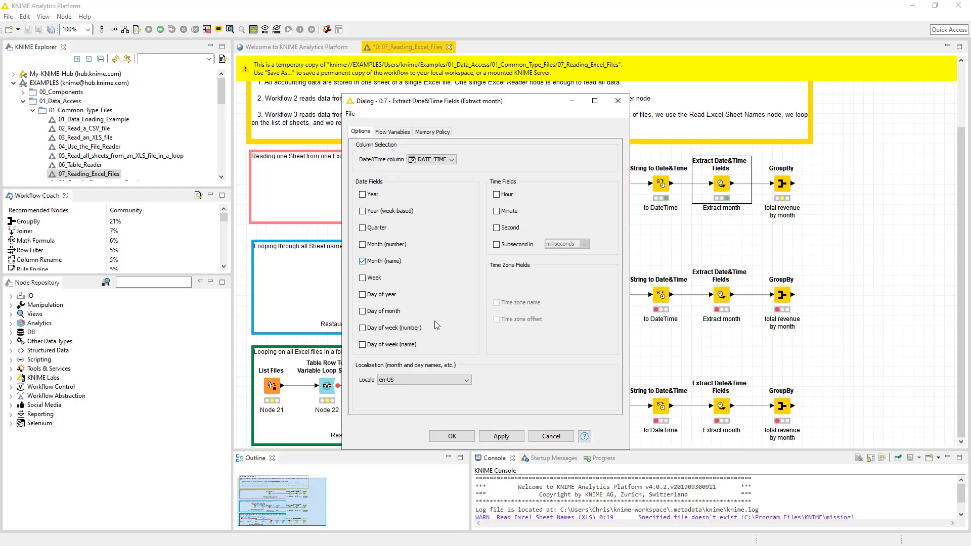
pyautogui.click(451, 436)
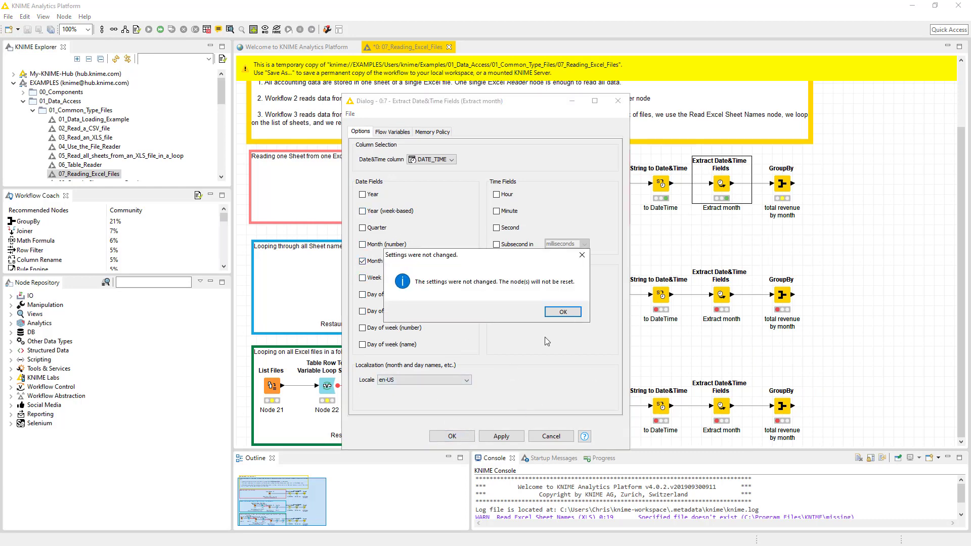
pyautogui.click(562, 312)
pyautogui.rightClick(721, 182)
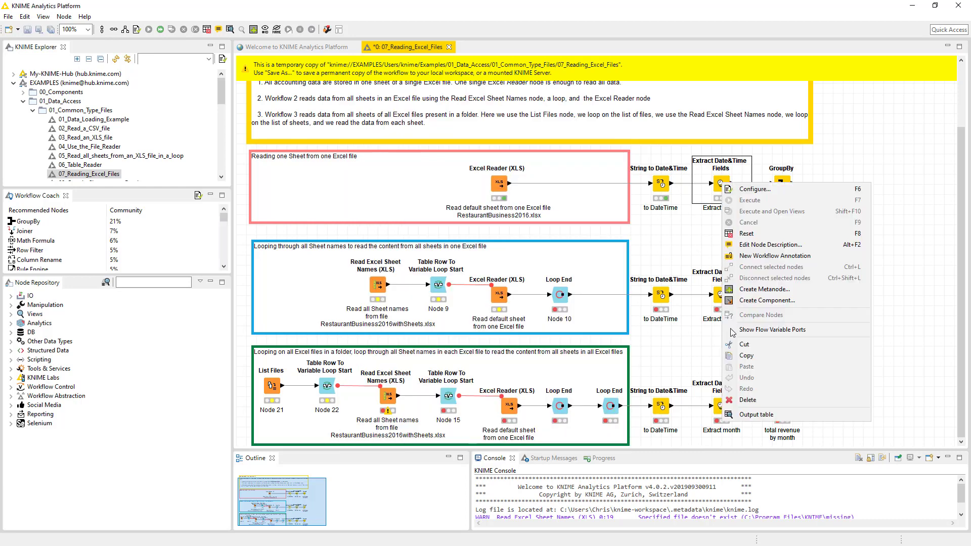
pyautogui.click(743, 419)
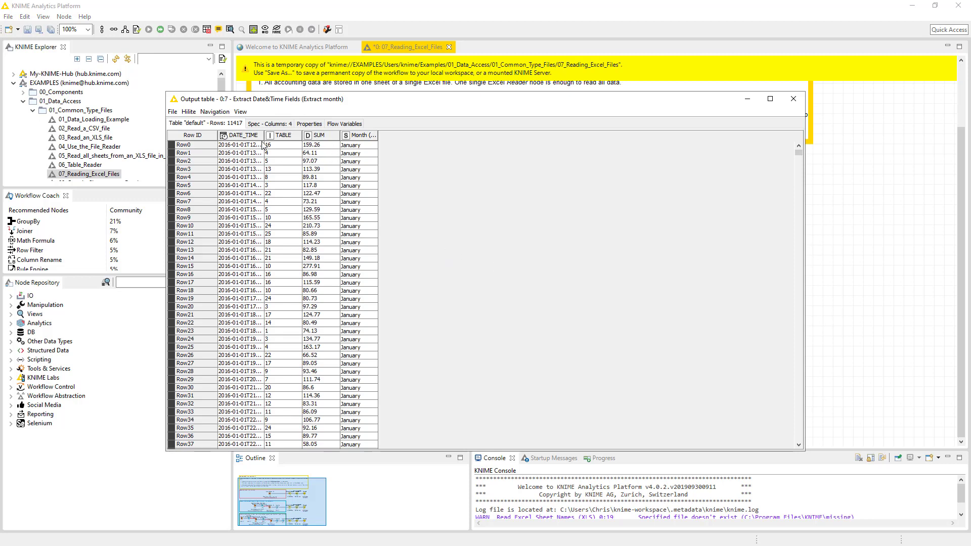
# Review the top GroupBy settings, including the SUM manual aggregation of revenue.
pyautogui.click(793, 99)
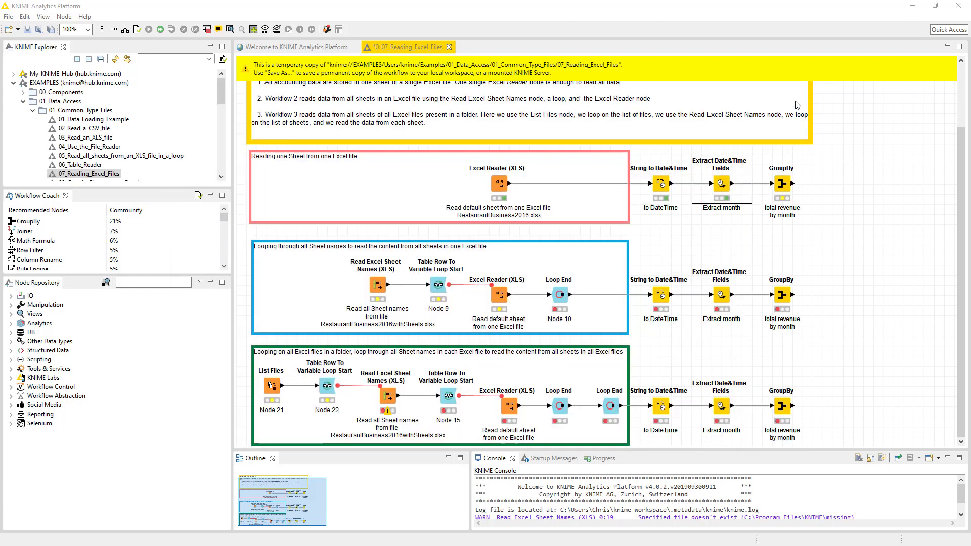
pyautogui.rightClick(783, 180)
pyautogui.click(805, 187)
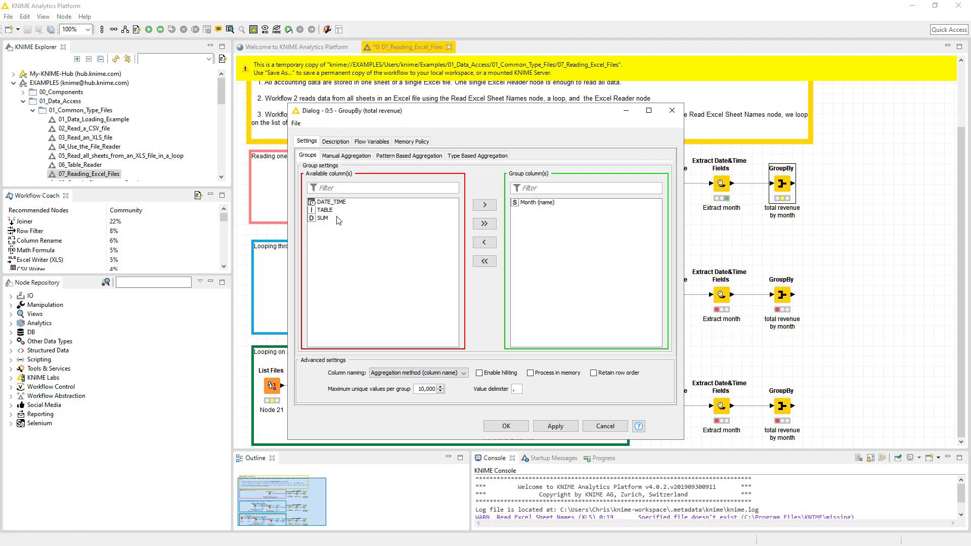
pyautogui.click(349, 157)
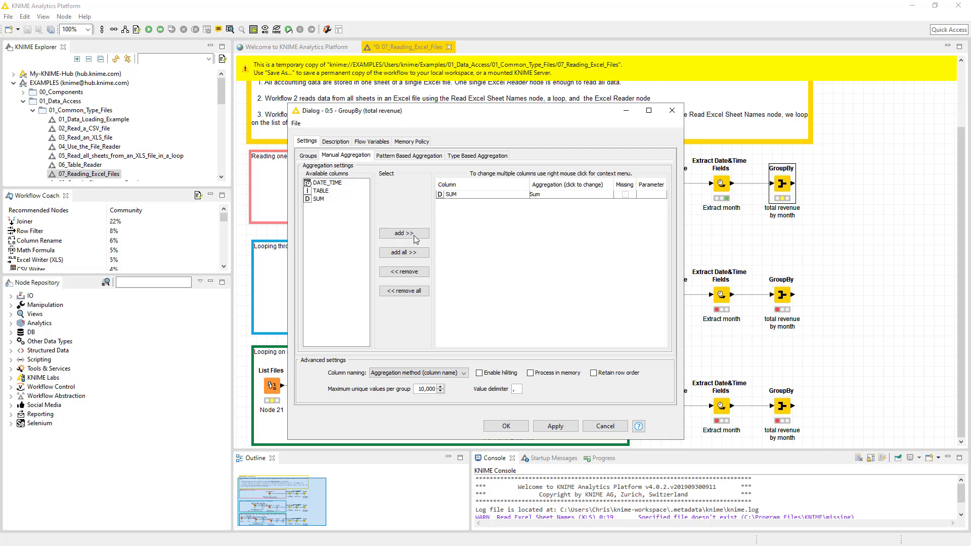
pyautogui.click(506, 426)
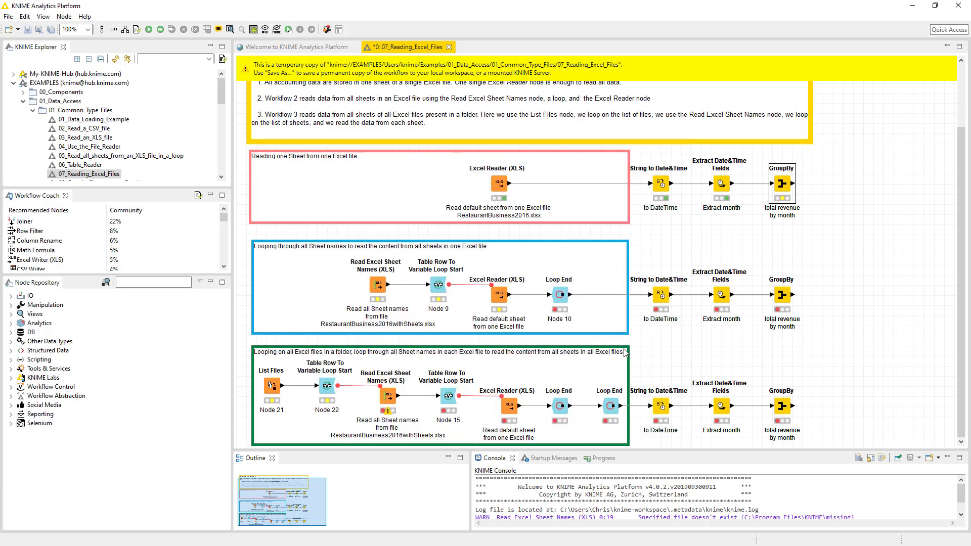
# Execute the GroupBy and check its 12 monthly revenue totals.
pyautogui.rightClick(796, 179)
pyautogui.click(815, 194)
pyautogui.rightClick(783, 186)
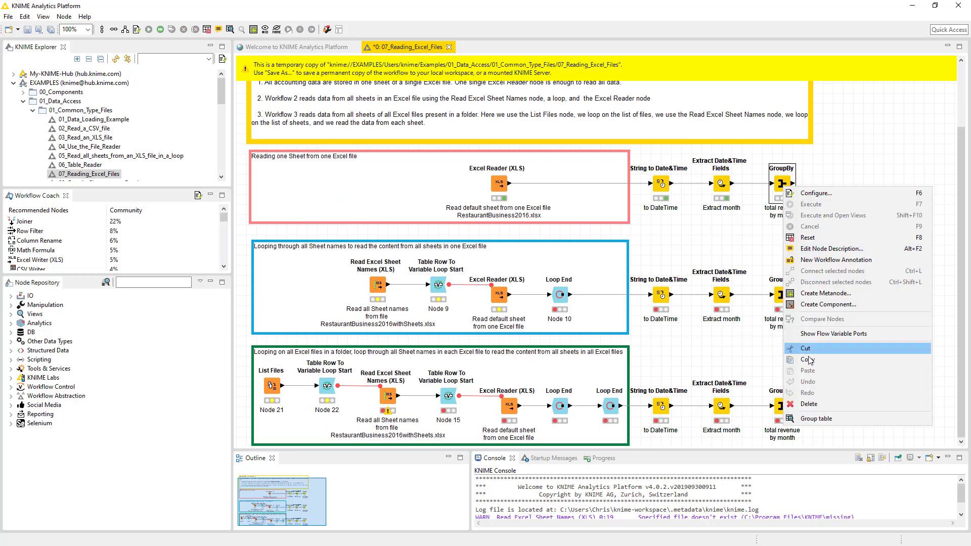
pyautogui.click(814, 419)
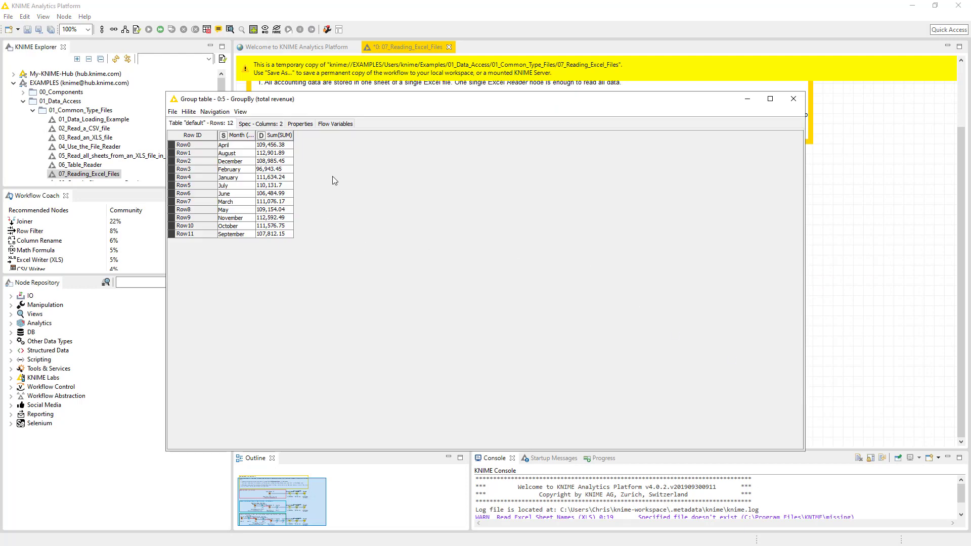
pyautogui.click(793, 99)
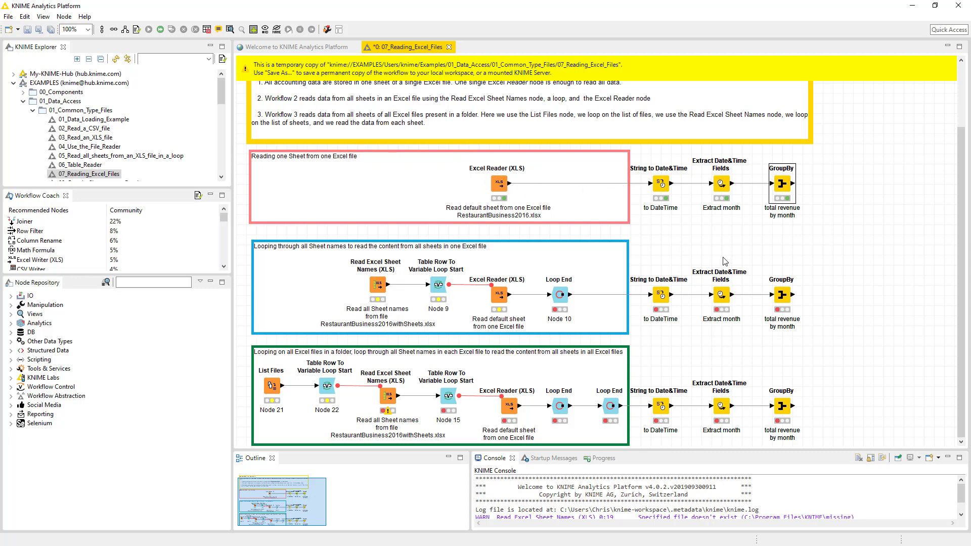
# Review the Read Excel Sheet Names settings and close them unchanged.
pyautogui.rightClick(380, 289)
pyautogui.click(298, 276)
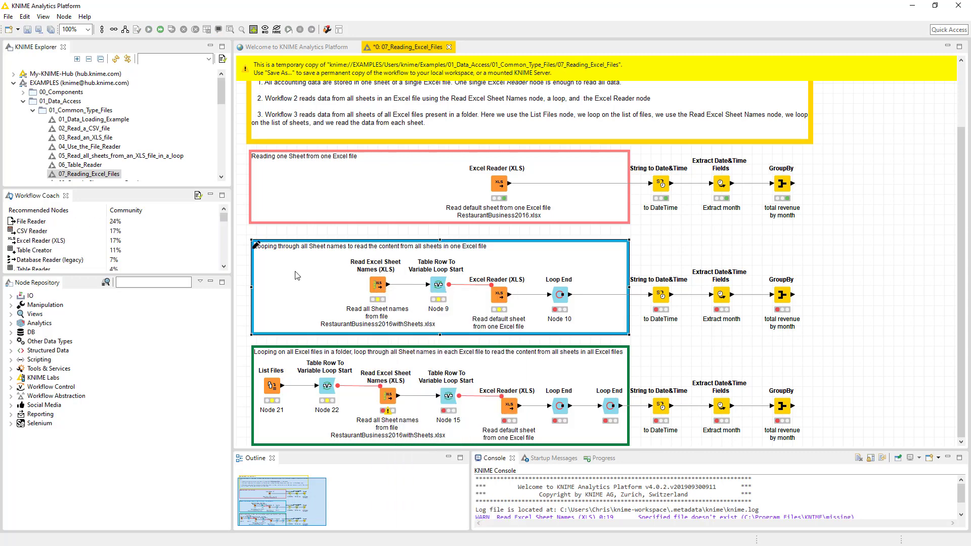
pyautogui.rightClick(373, 289)
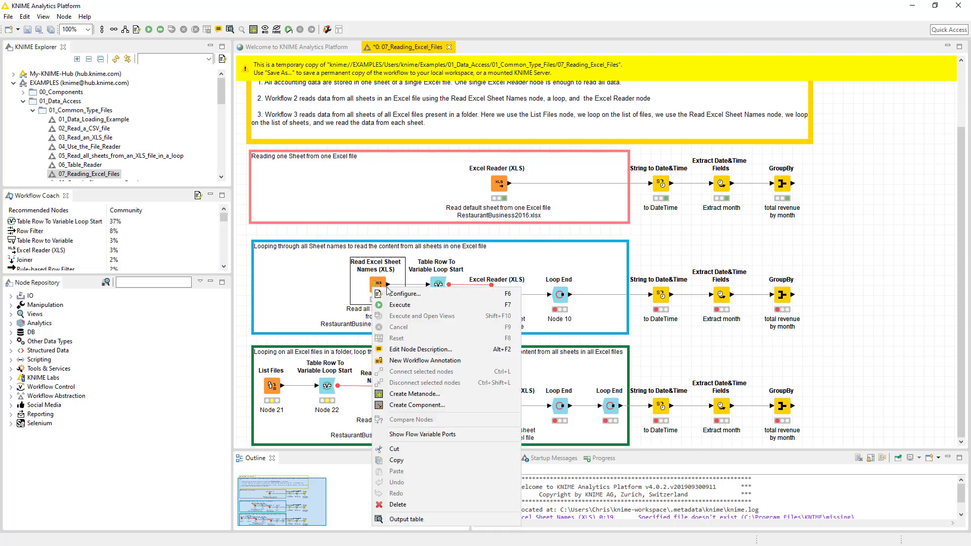
pyautogui.click(401, 293)
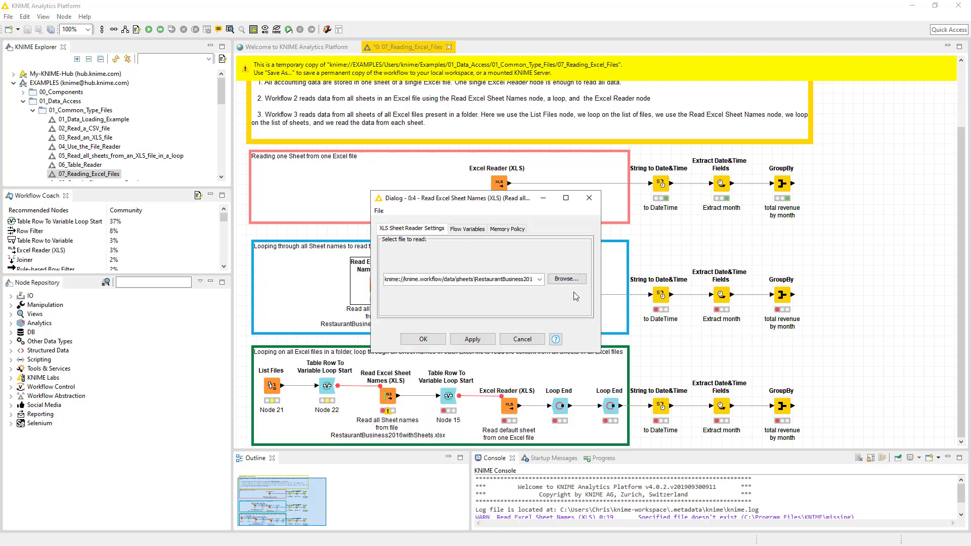
pyautogui.click(522, 338)
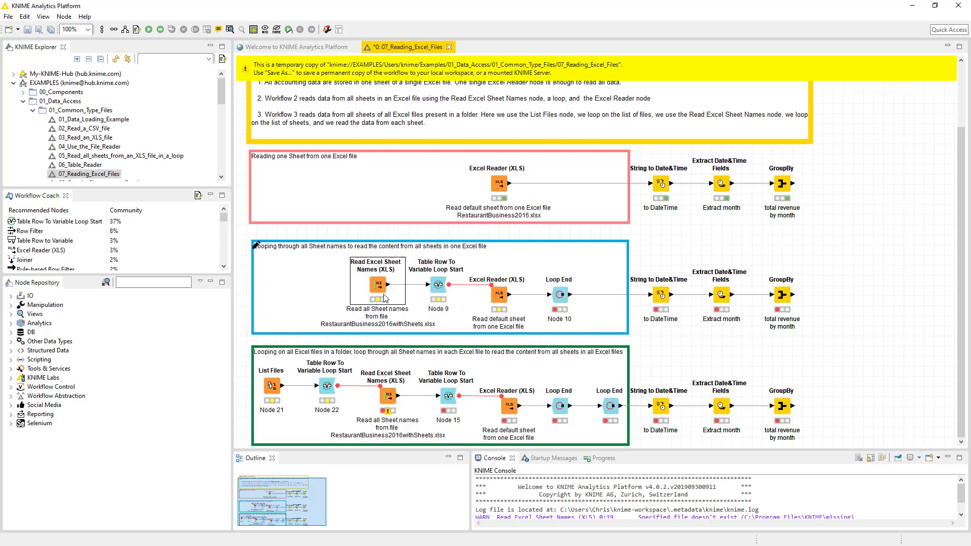
# Review the Table Row To Variable Loop Start settings and close them.
pyautogui.rightClick(436, 286)
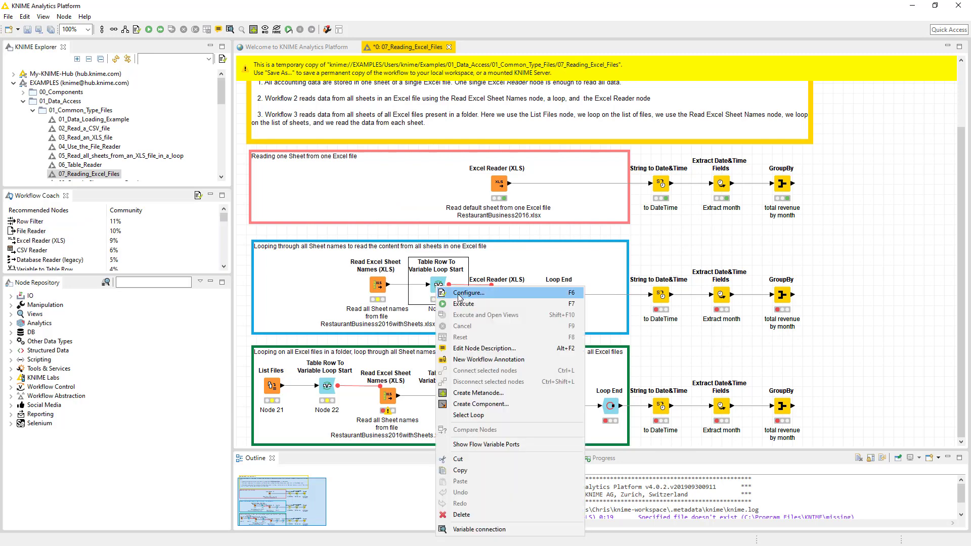
pyautogui.click(374, 320)
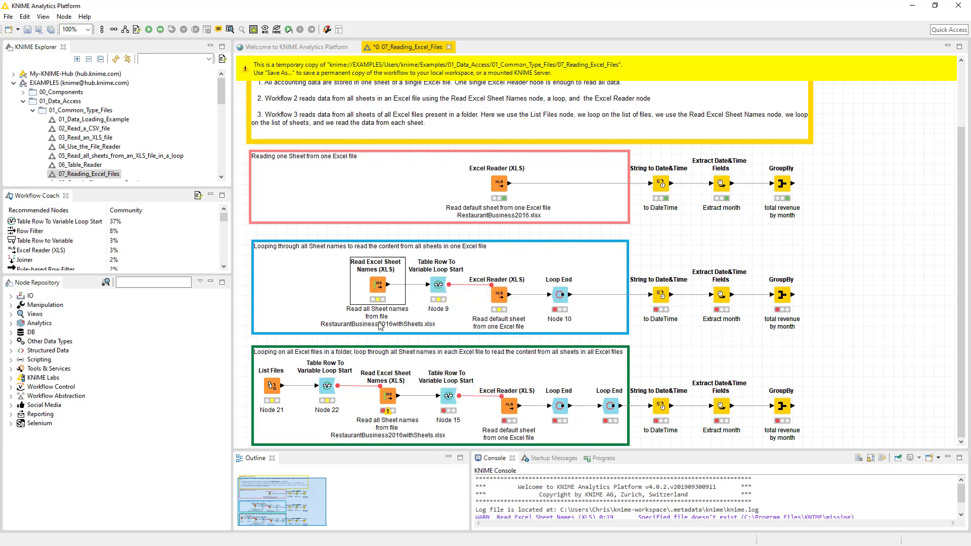
pyautogui.rightClick(437, 287)
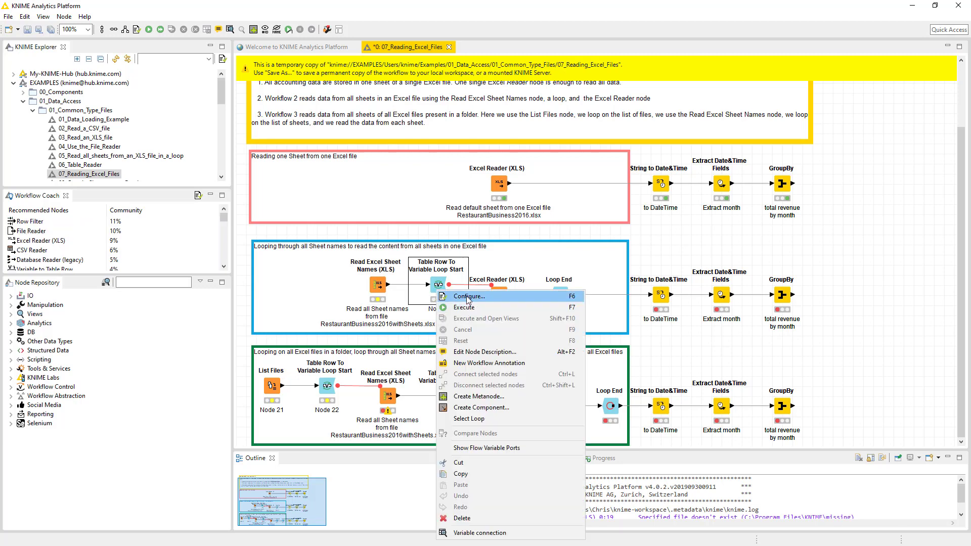
pyautogui.click(468, 299)
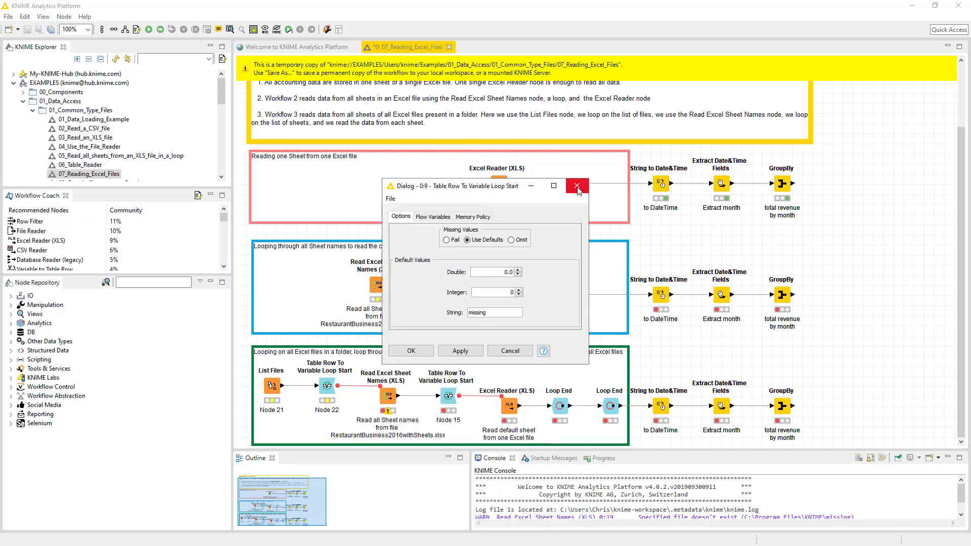
pyautogui.click(577, 186)
# Execute the Read Excel Sheet Names node.
pyautogui.click(499, 298)
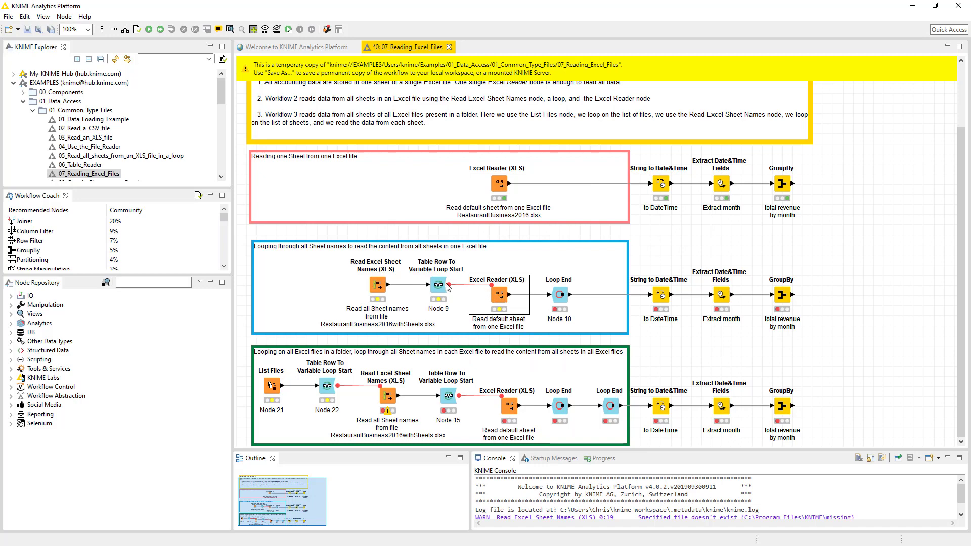
pyautogui.rightClick(379, 285)
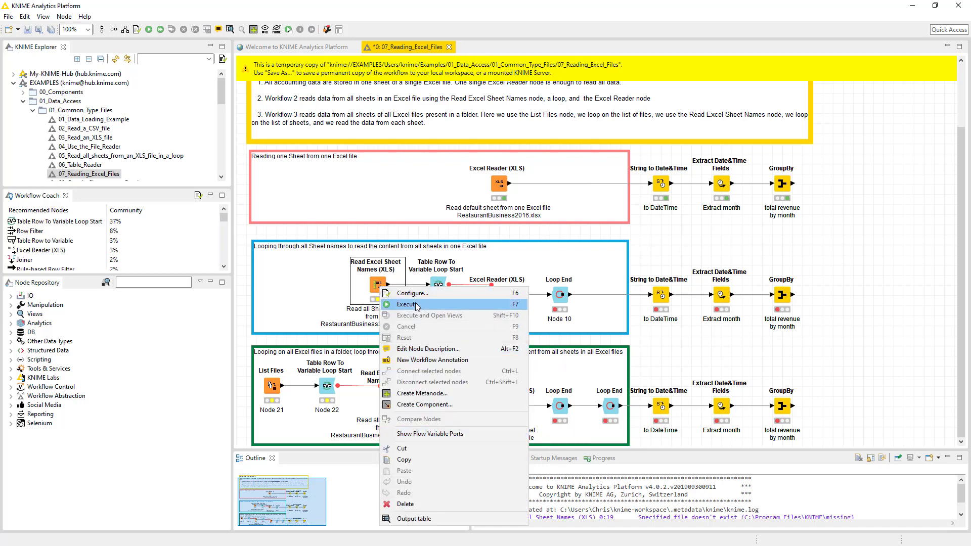
pyautogui.click(407, 303)
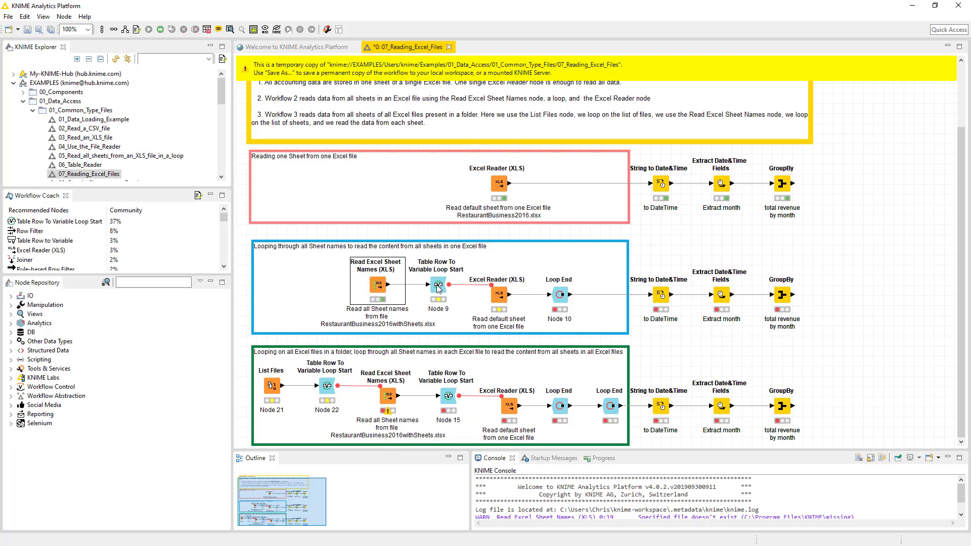
pyautogui.rightClick(441, 288)
pyautogui.click(371, 295)
pyautogui.rightClick(372, 295)
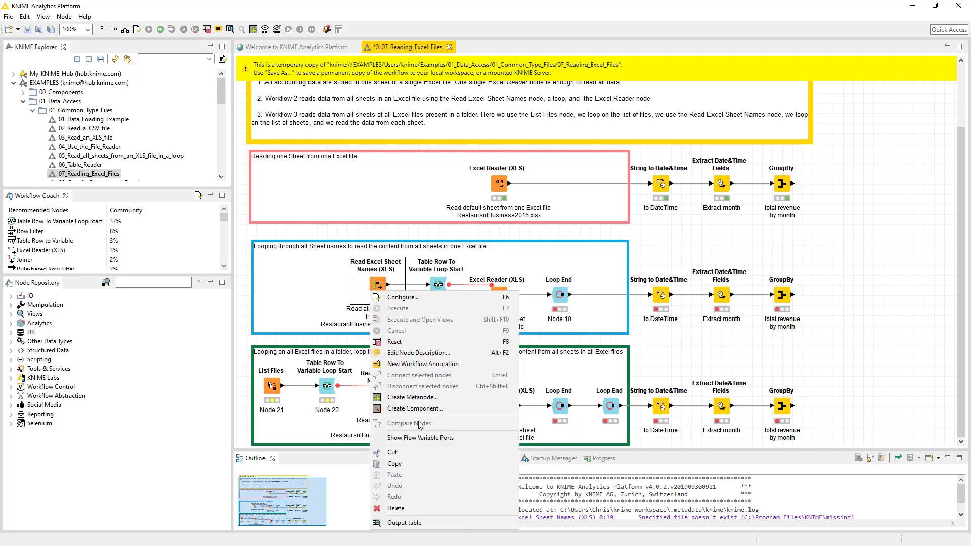
pyautogui.click(422, 525)
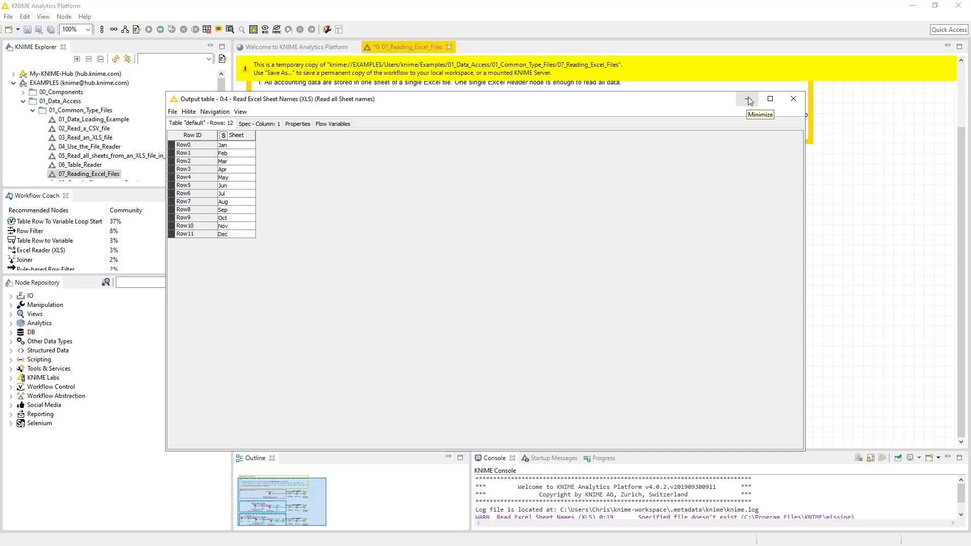
pyautogui.click(793, 99)
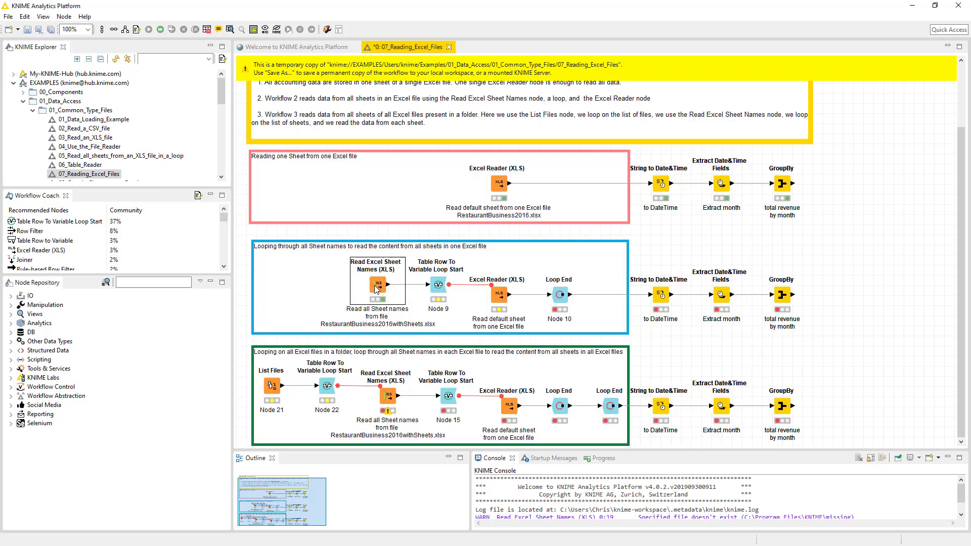
pyautogui.rightClick(440, 290)
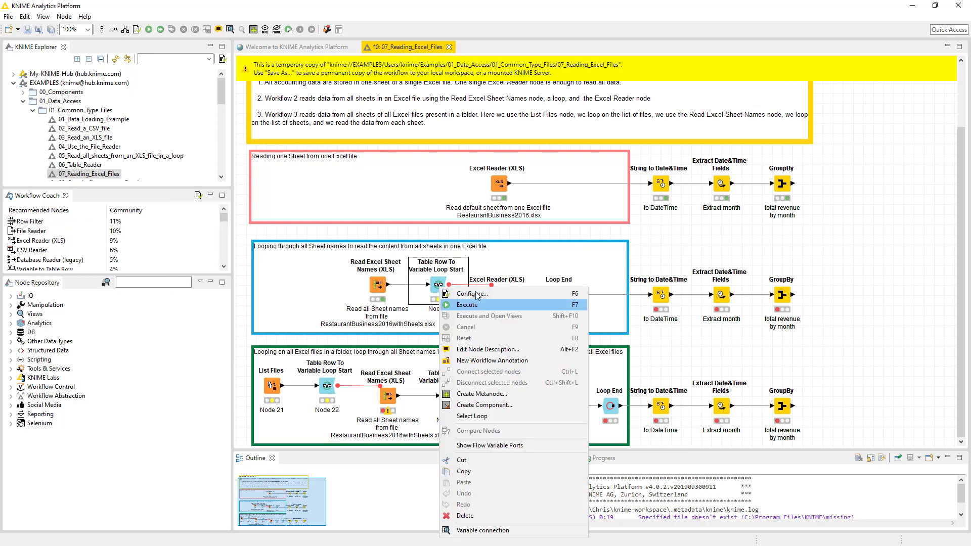
pyautogui.click(482, 282)
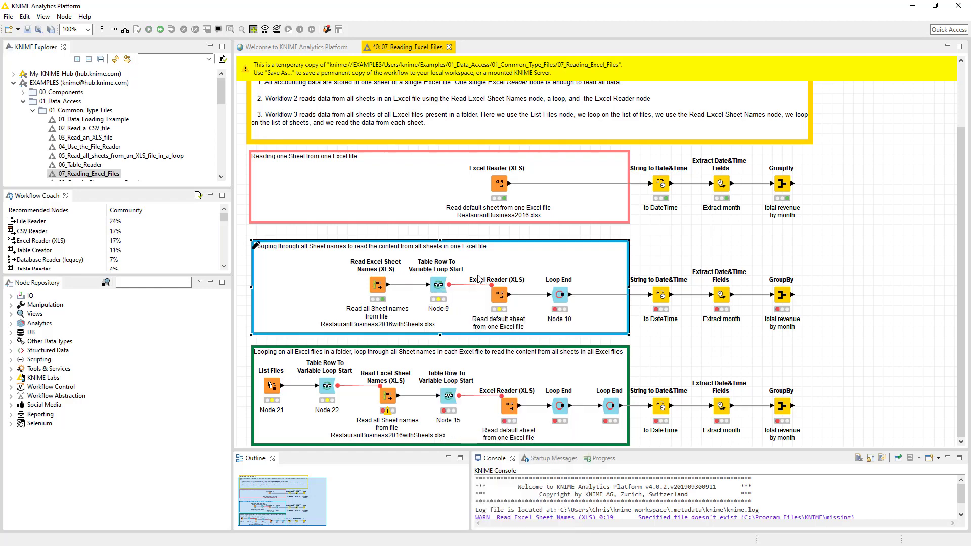
pyautogui.click(501, 298)
pyautogui.rightClick(501, 298)
pyautogui.click(519, 303)
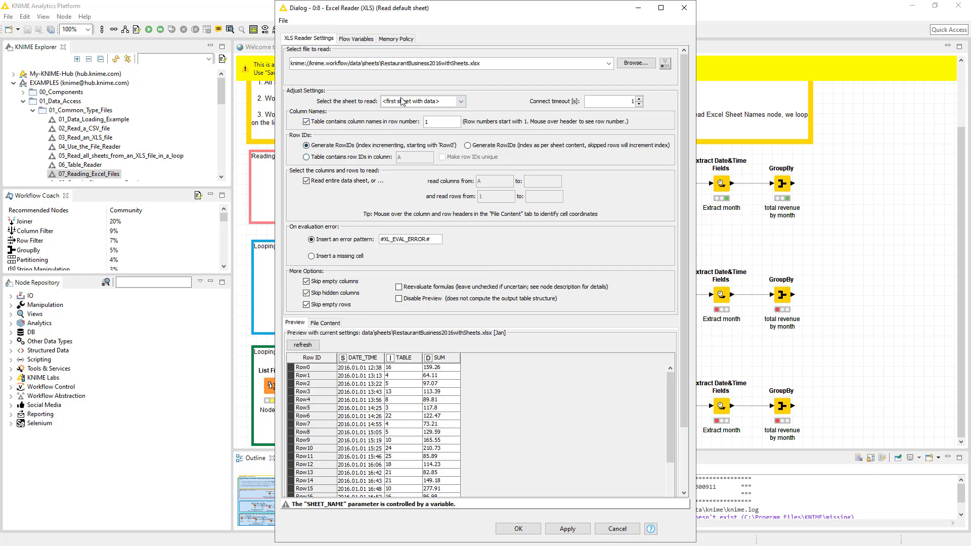
pyautogui.click(356, 39)
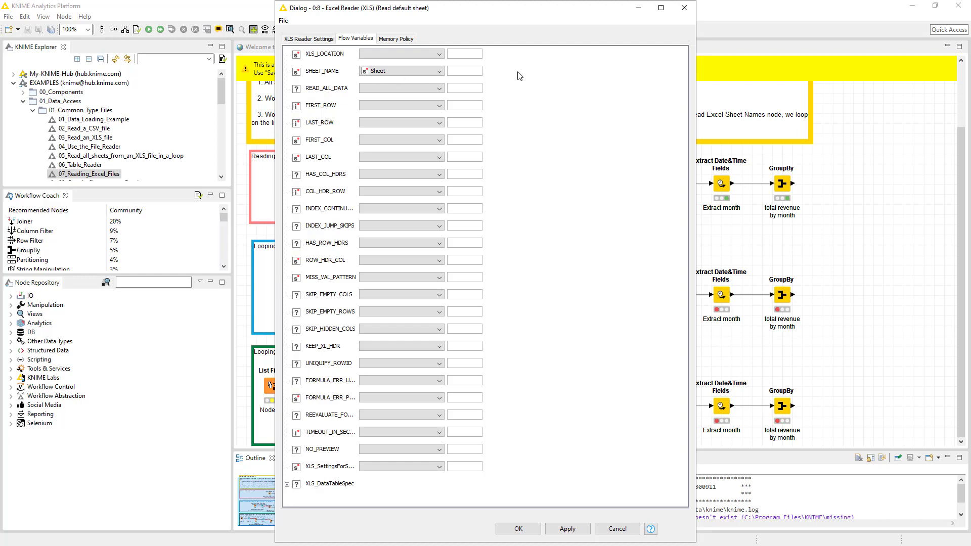
pyautogui.click(684, 7)
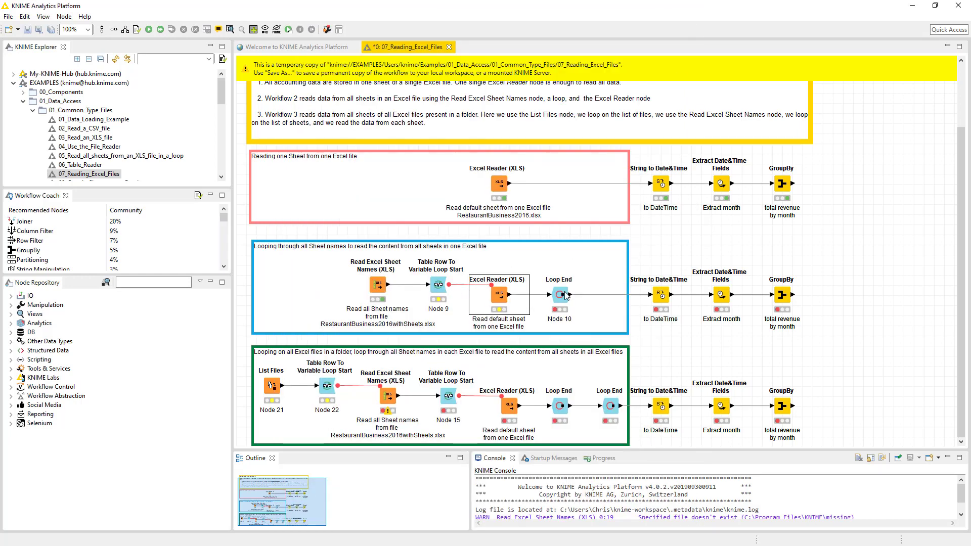
# Run the Loop End over all sheets and scroll through its 11417 collected rows.
pyautogui.click(561, 295)
pyautogui.rightClick(562, 296)
pyautogui.click(654, 301)
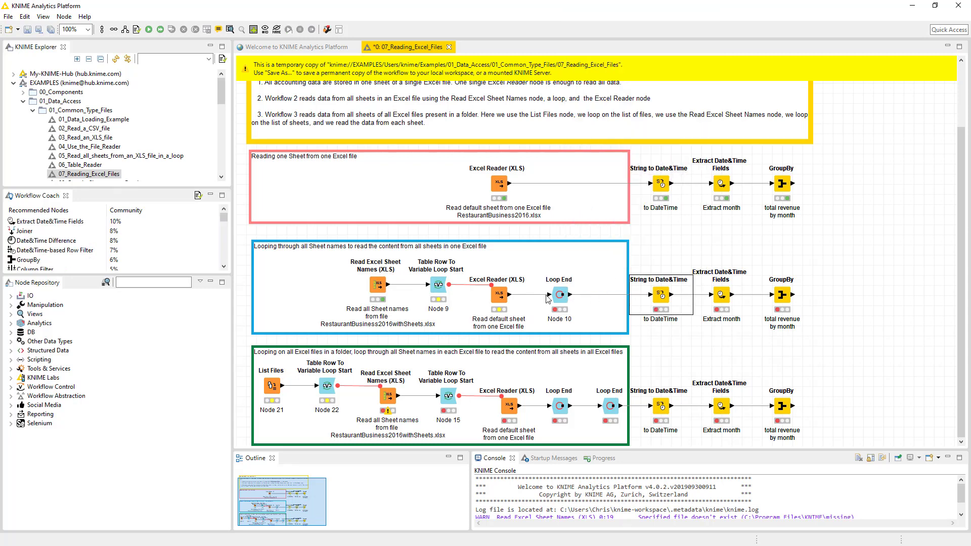
pyautogui.rightClick(570, 296)
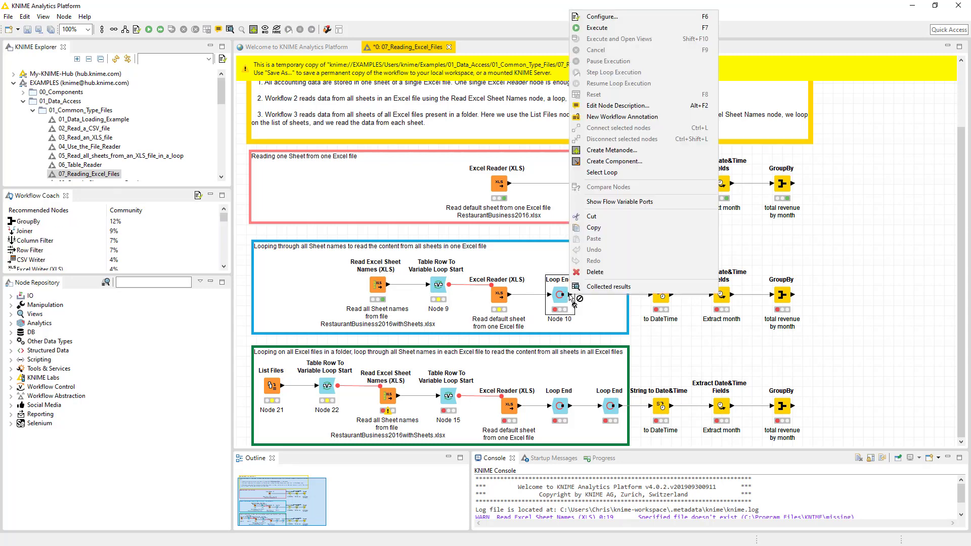
pyautogui.click(616, 28)
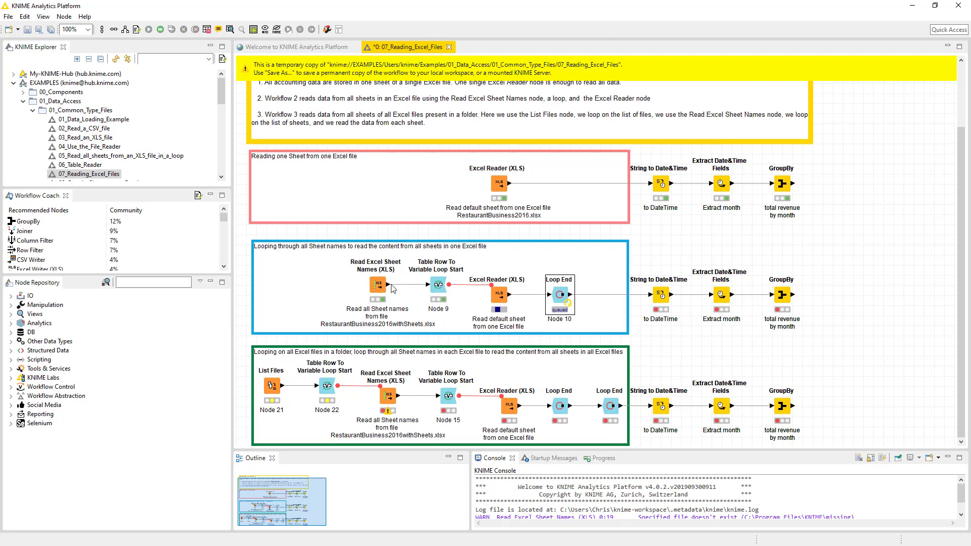
pyautogui.rightClick(561, 296)
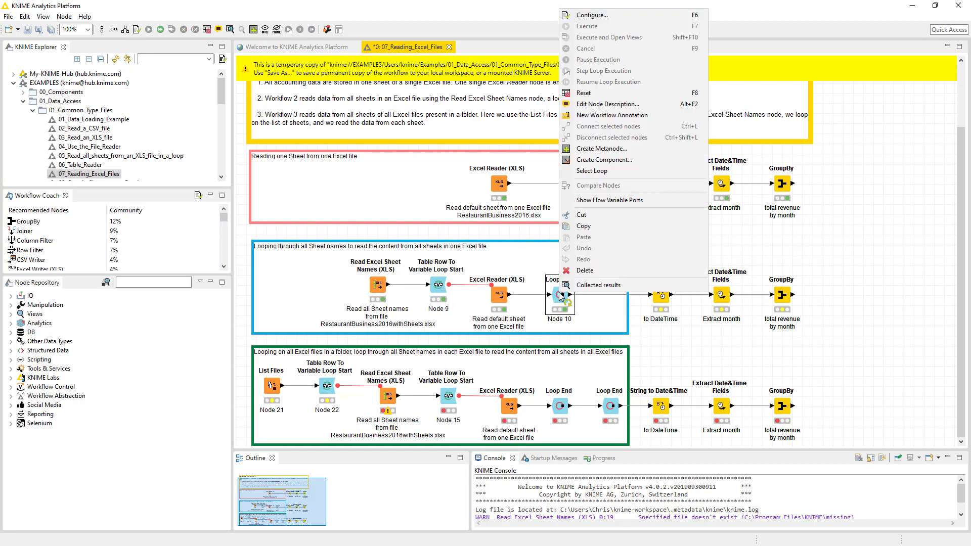
pyautogui.click(587, 286)
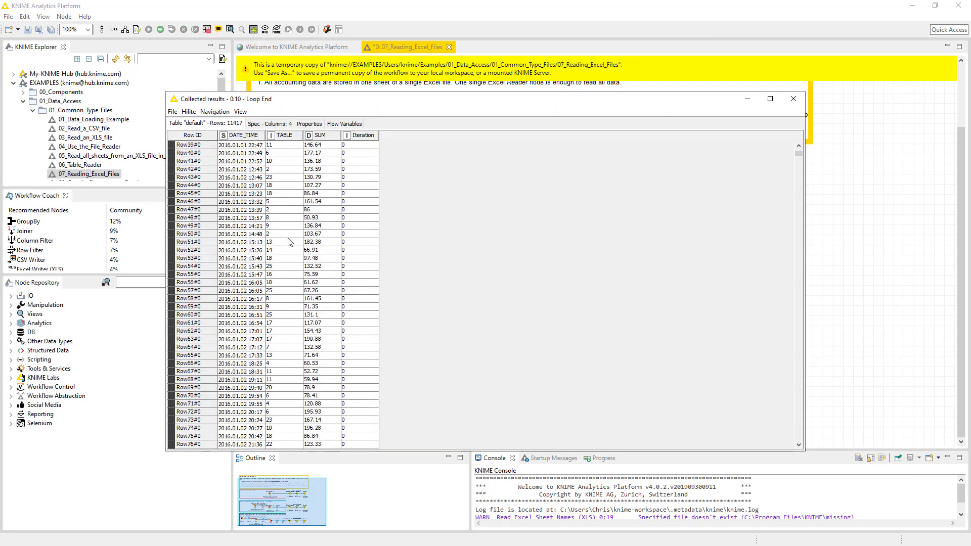
pyautogui.scroll(-20, 289, 241)
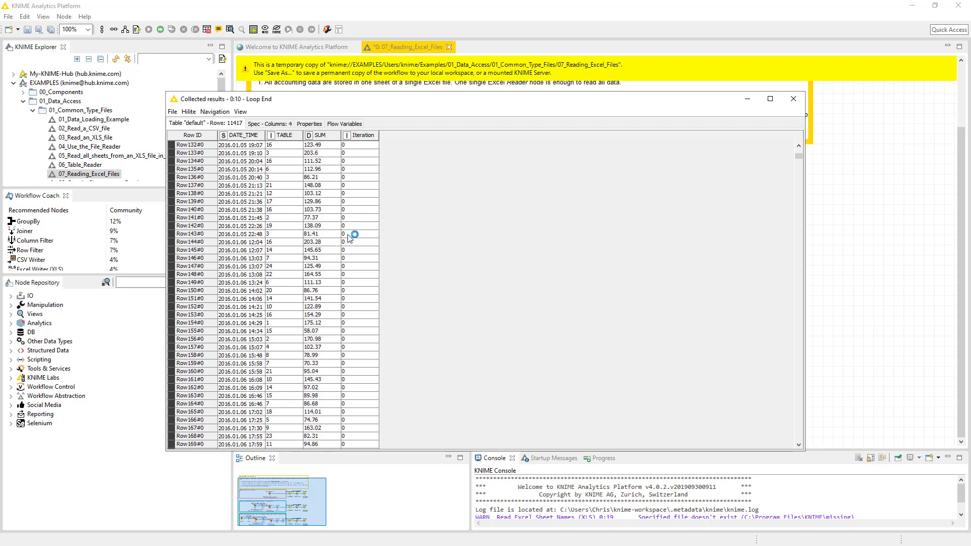
pyautogui.scroll(-15, 349, 238)
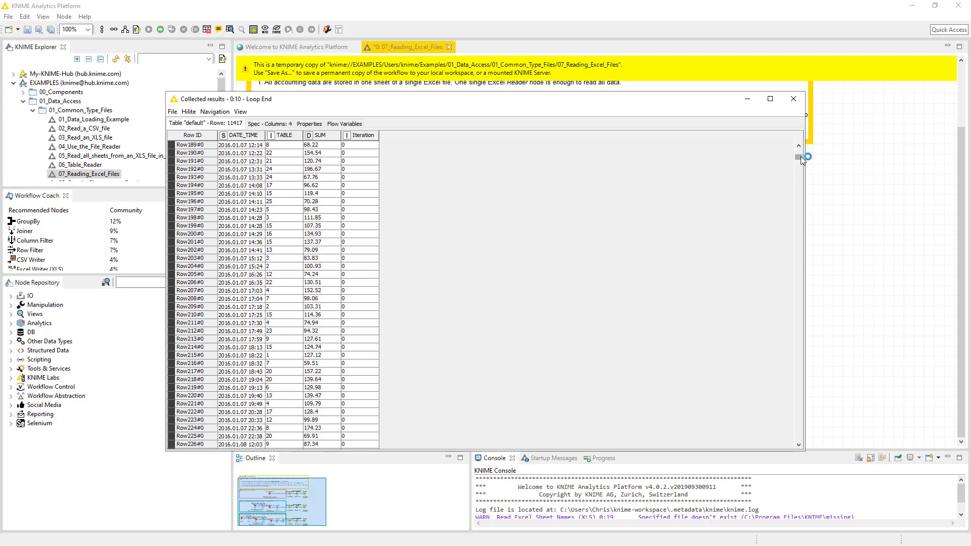
pyautogui.moveTo(800, 157); pyautogui.dragTo(798, 190)
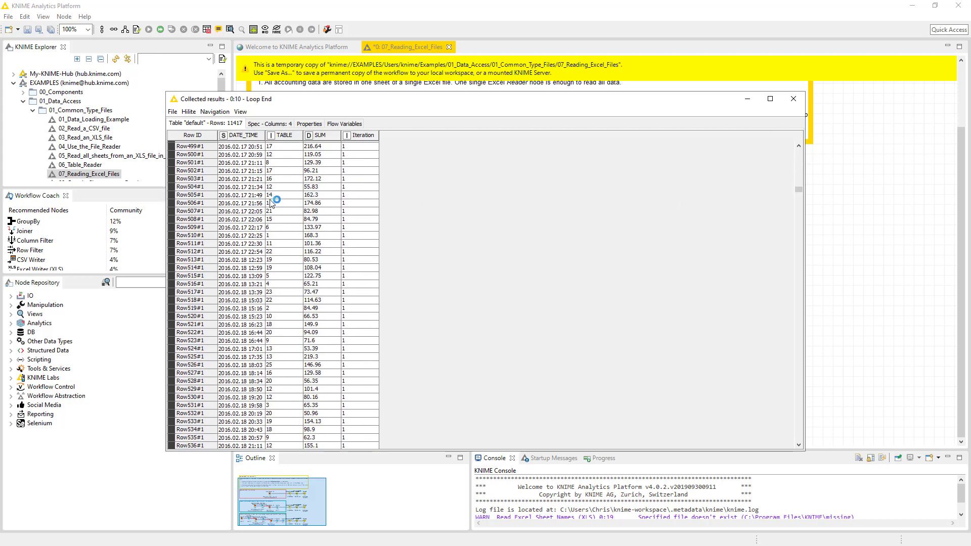
pyautogui.click(793, 99)
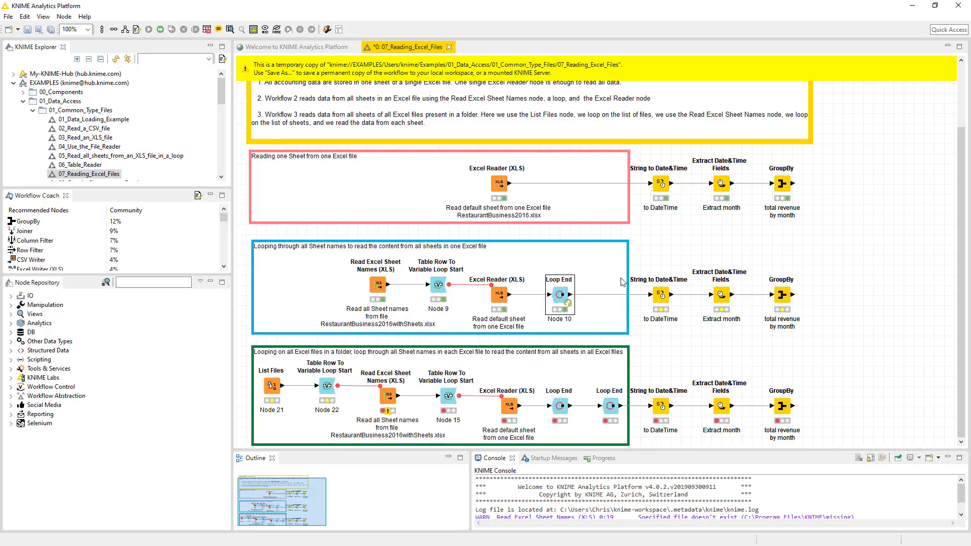
# Execute the second workflow's GroupBy with F7 and check the 12 monthly revenue totals.
pyautogui.click(786, 300)
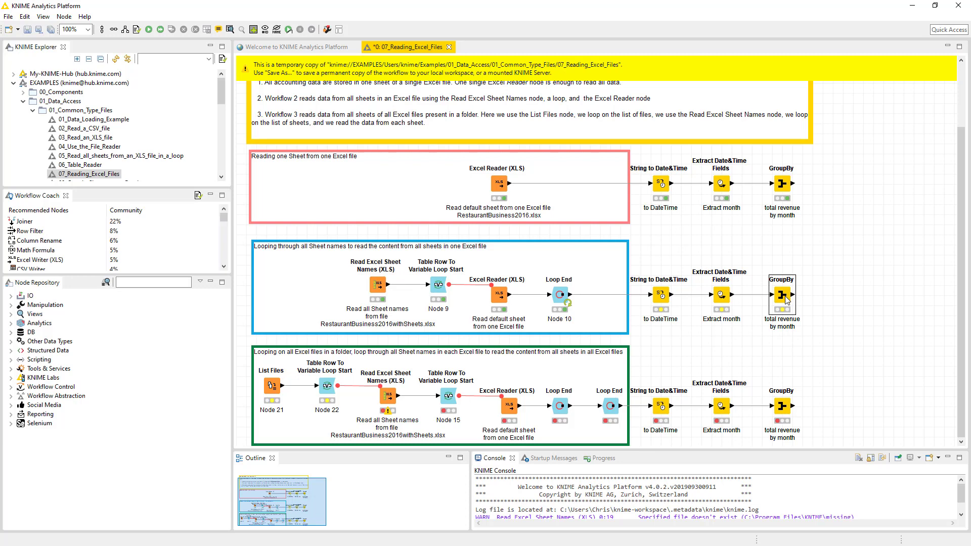
pyautogui.press('F7')
pyautogui.rightClick(787, 301)
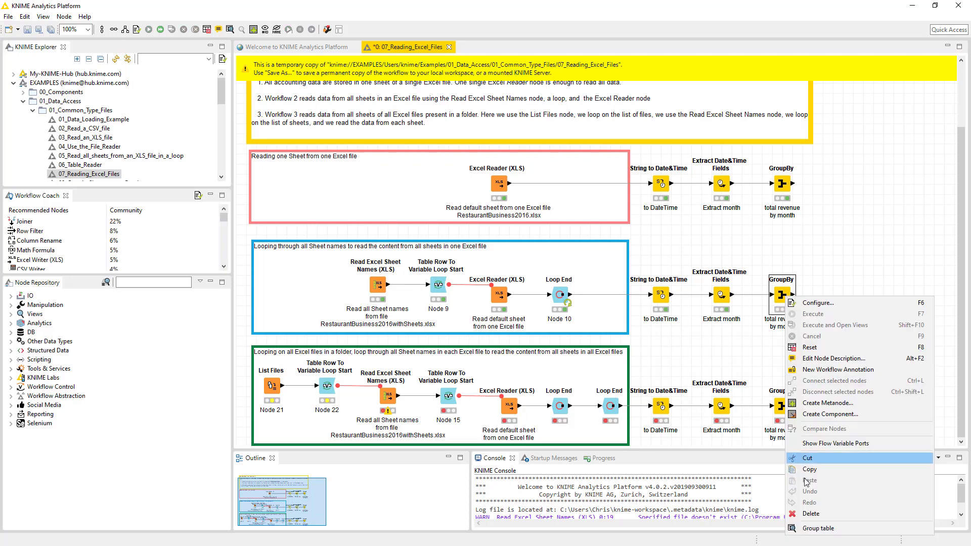
pyautogui.click(807, 528)
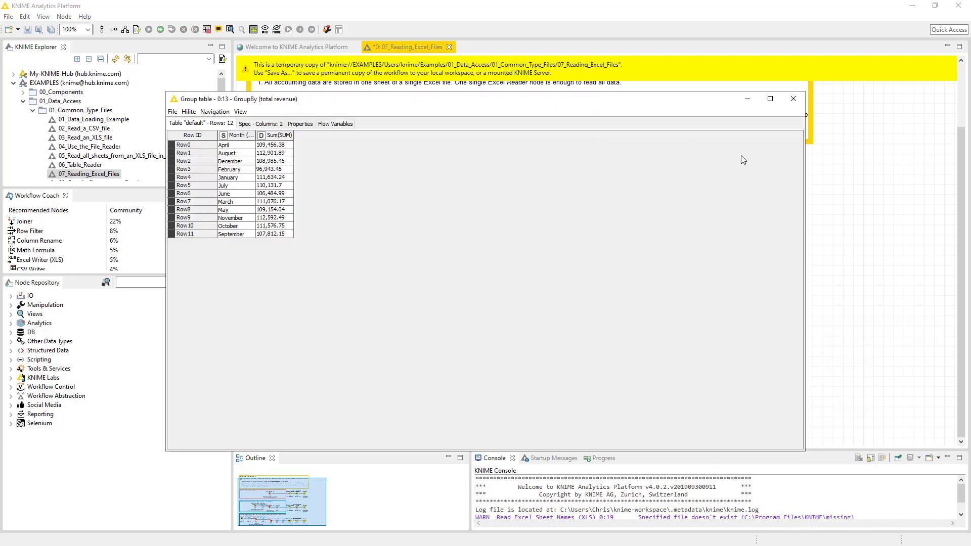
pyautogui.click(794, 99)
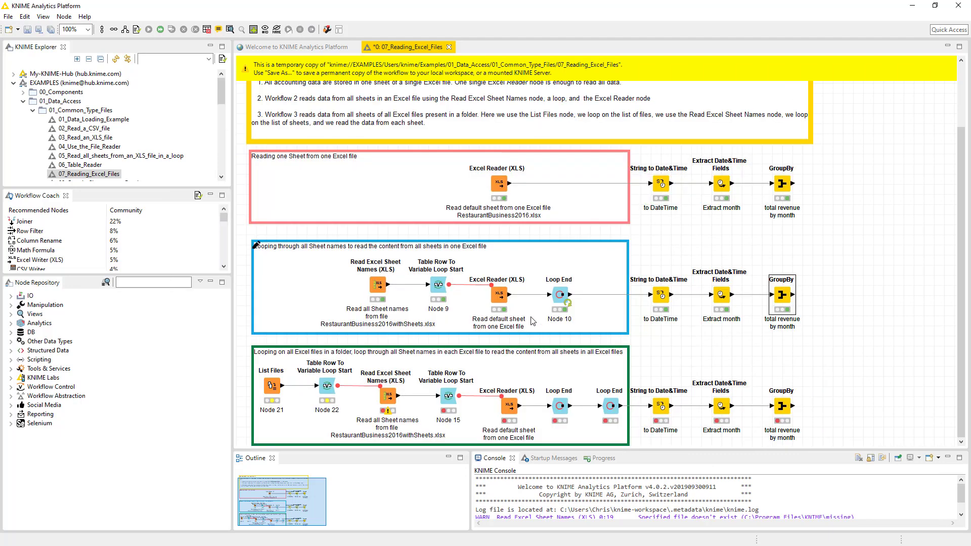
# Execute the third workflow's List Files node.
pyautogui.click(271, 388)
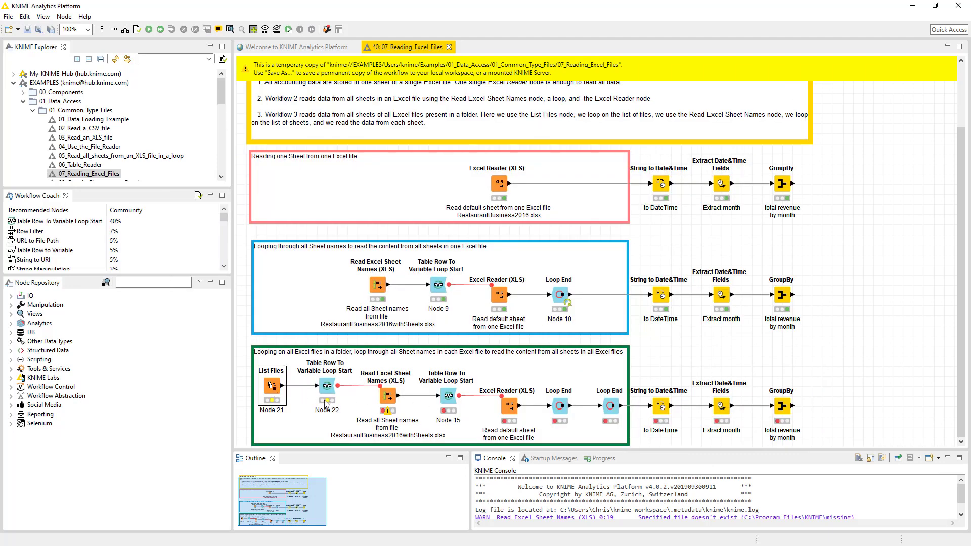
pyautogui.rightClick(270, 388)
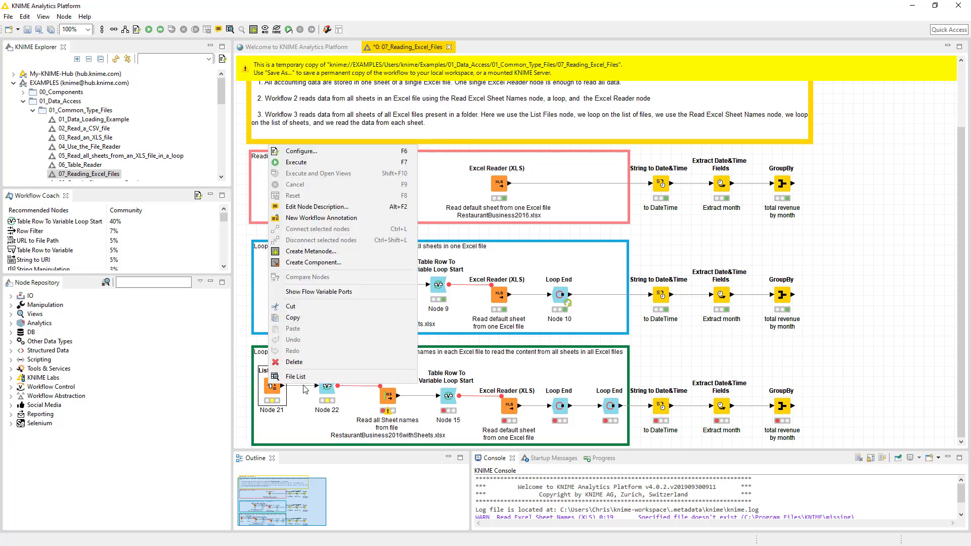
pyautogui.click(303, 161)
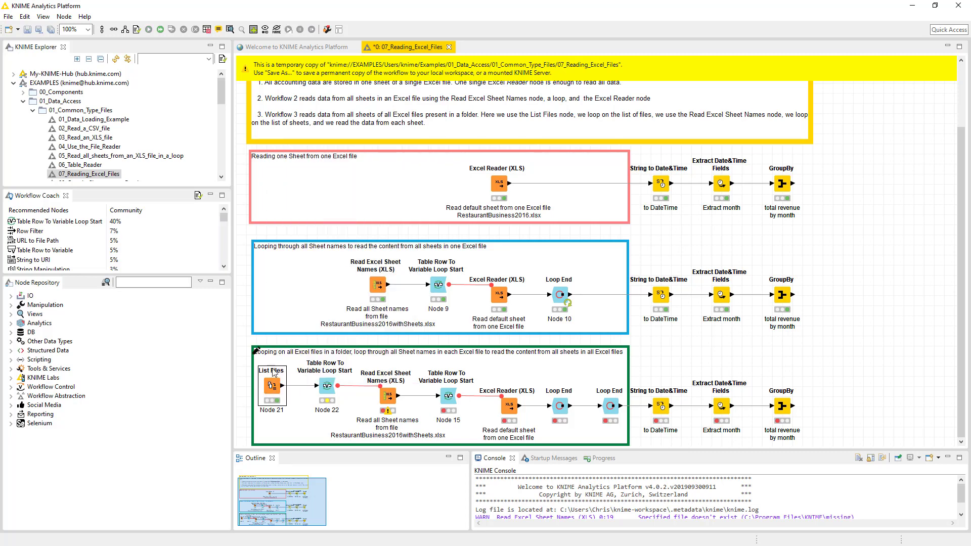
# Review the List Files output of 12 monthly RestaurantBusiness Excel file paths.
pyautogui.click(329, 388)
pyautogui.rightClick(326, 388)
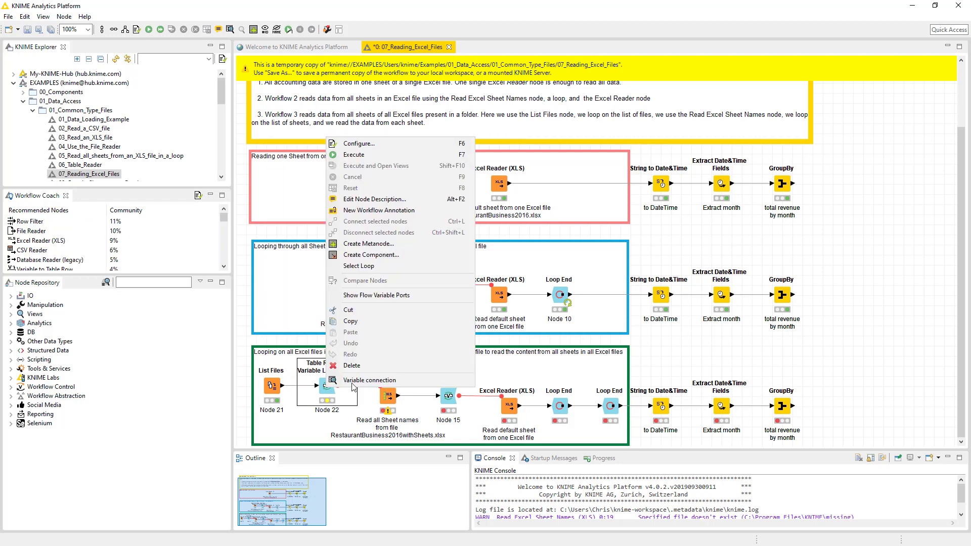
pyautogui.click(282, 393)
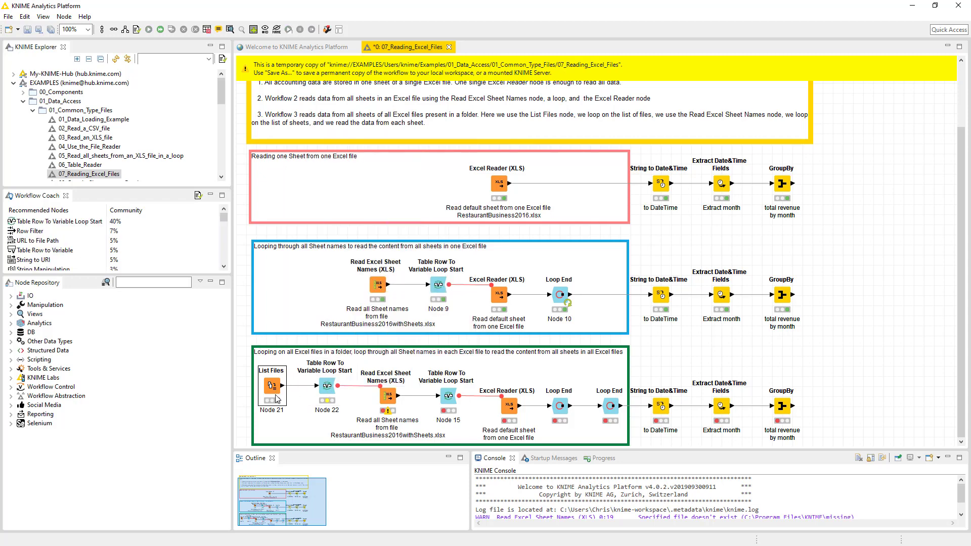
pyautogui.rightClick(269, 390)
pyautogui.click(296, 382)
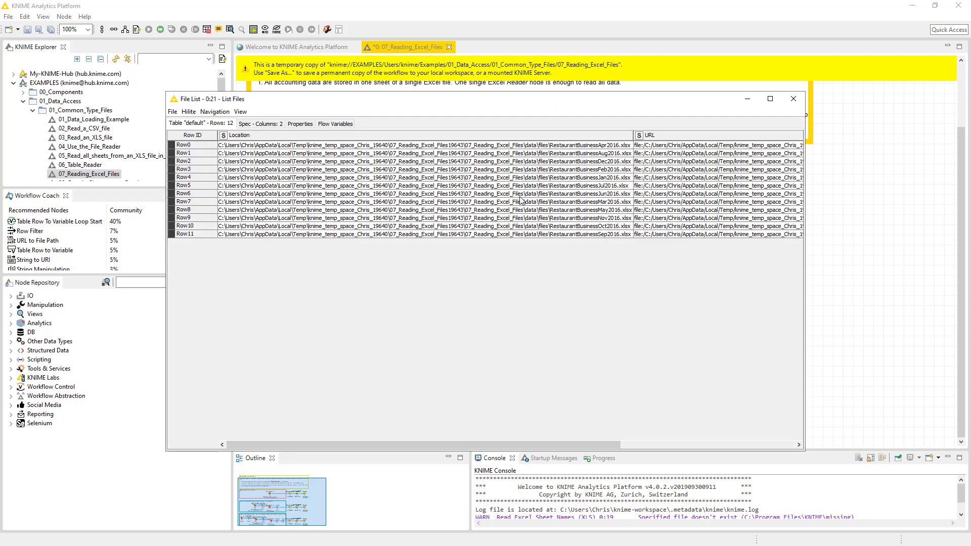
pyautogui.click(792, 99)
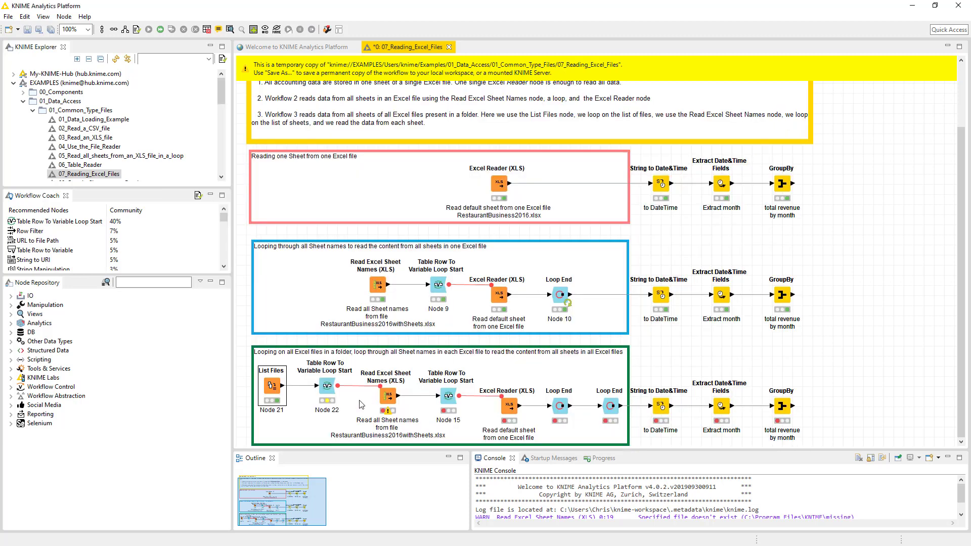
pyautogui.rightClick(330, 390)
pyautogui.click(355, 417)
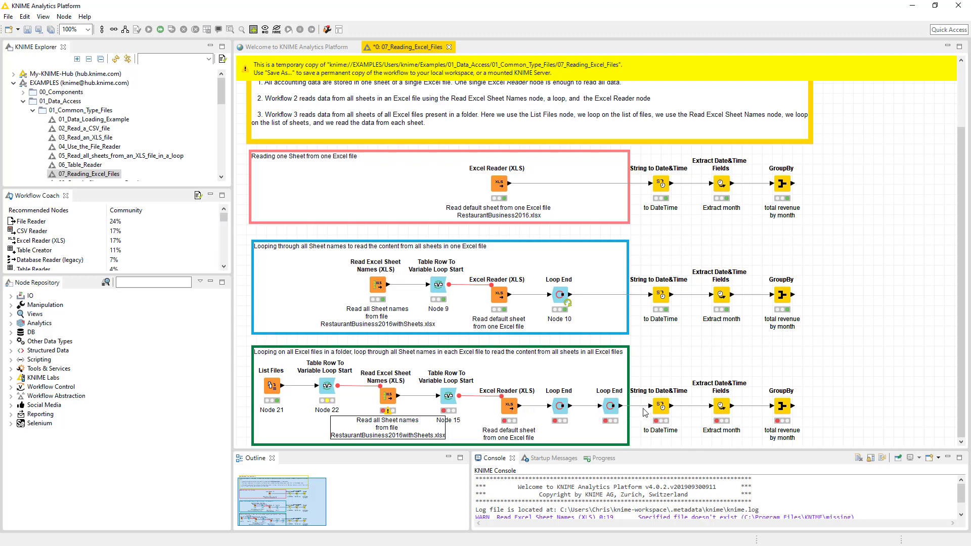
# Execute the third workflow's final Loop End to run its loops.
pyautogui.click(610, 409)
pyautogui.rightClick(610, 410)
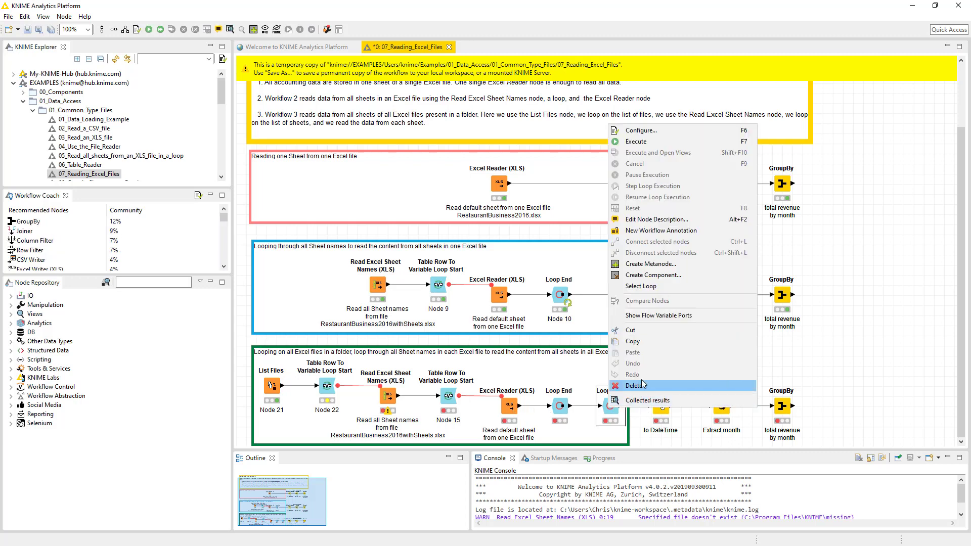
pyautogui.click(636, 141)
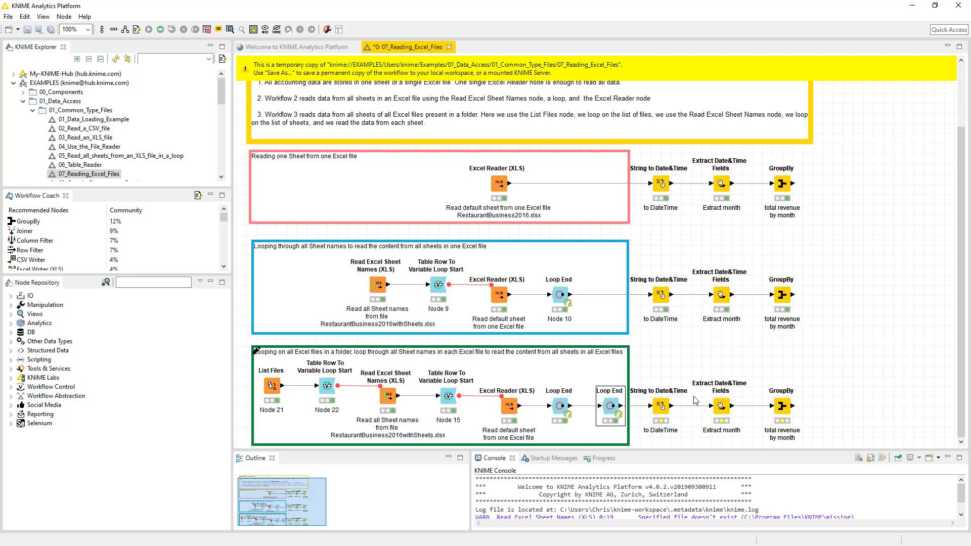
# Execute the third workflow's GroupBy and view its 12 monthly revenue totals.
pyautogui.click(791, 408)
pyautogui.rightClick(789, 406)
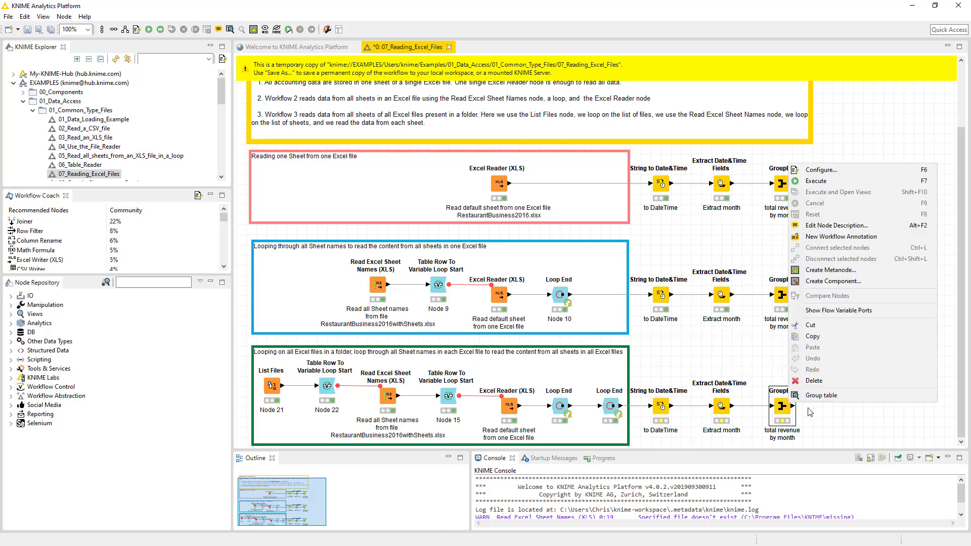
pyautogui.click(820, 184)
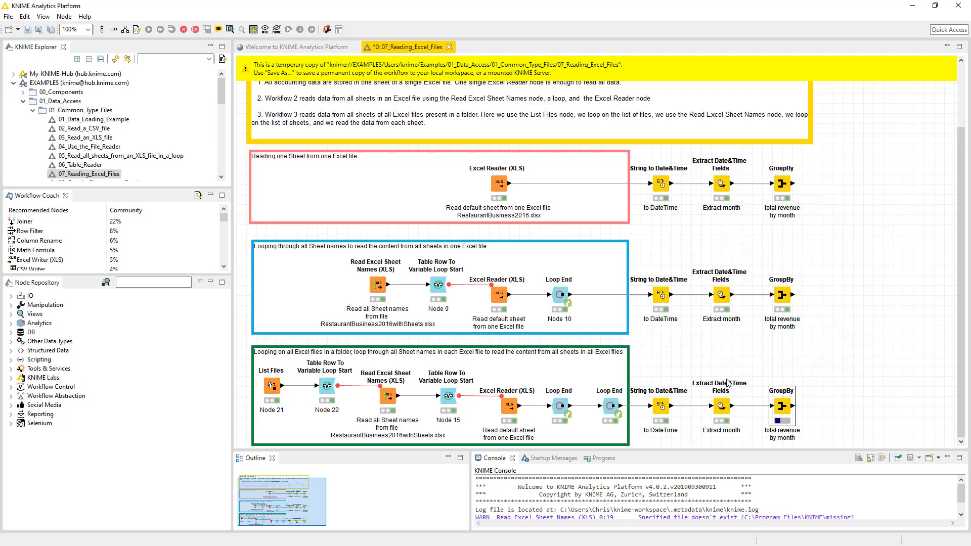
pyautogui.rightClick(782, 409)
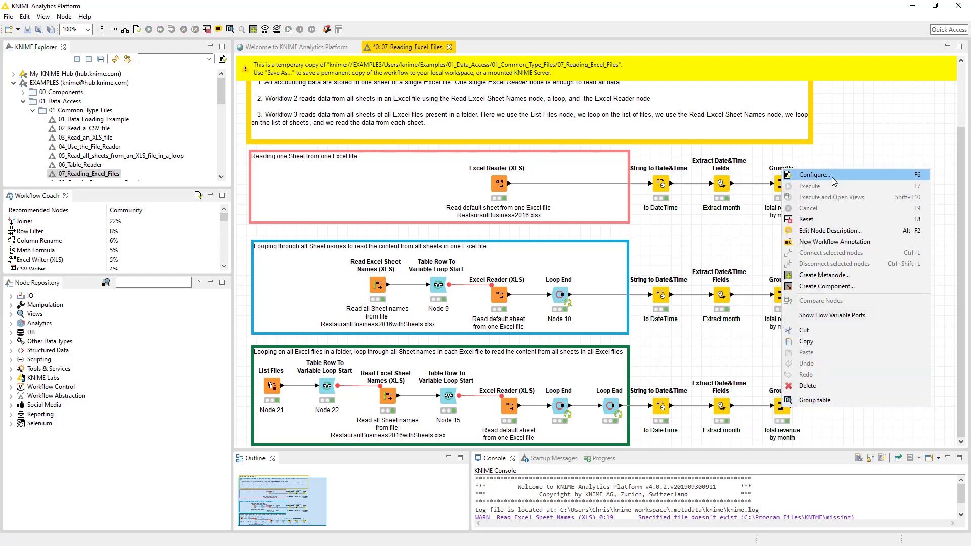
pyautogui.click(814, 401)
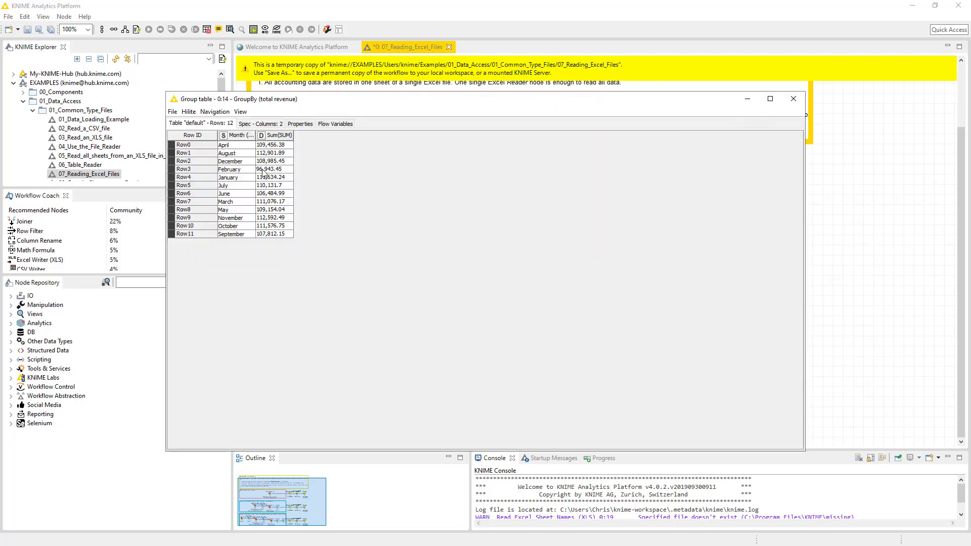
pyautogui.click(794, 99)
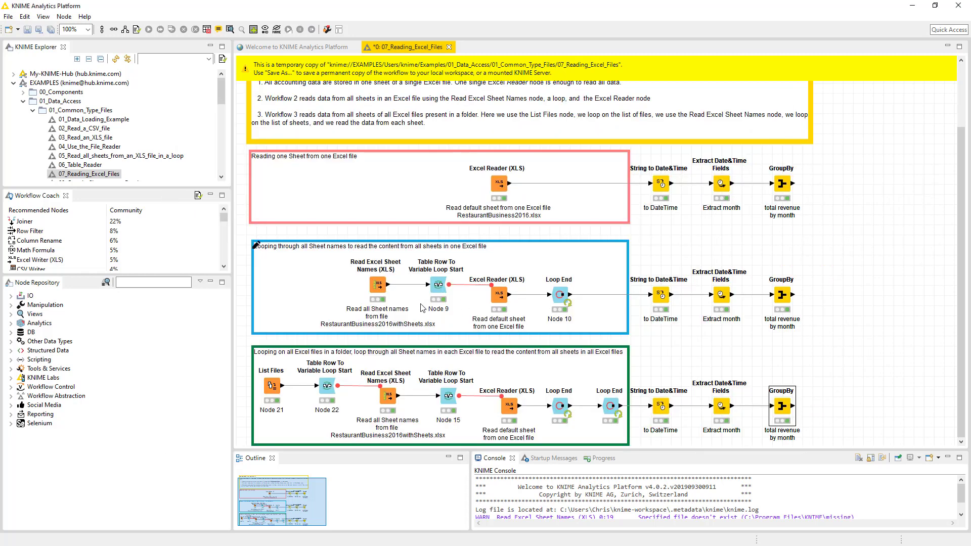